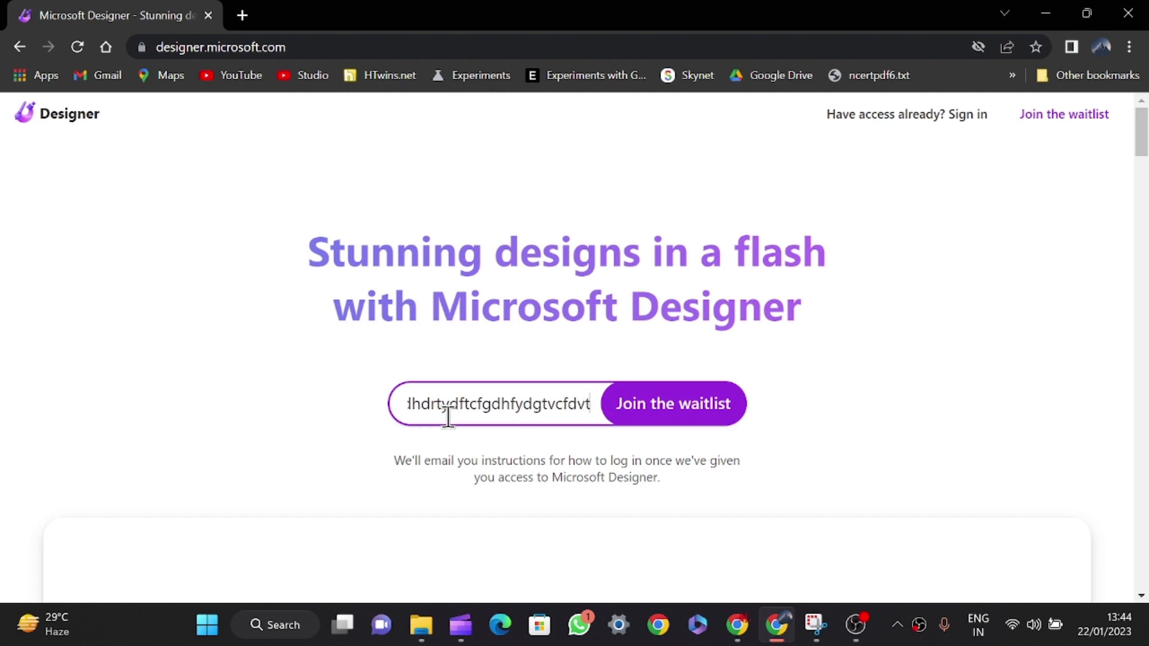
Step: Fill the waitlist e-mail field with random placeholder characters
text(gfftffgfgfghfucev)
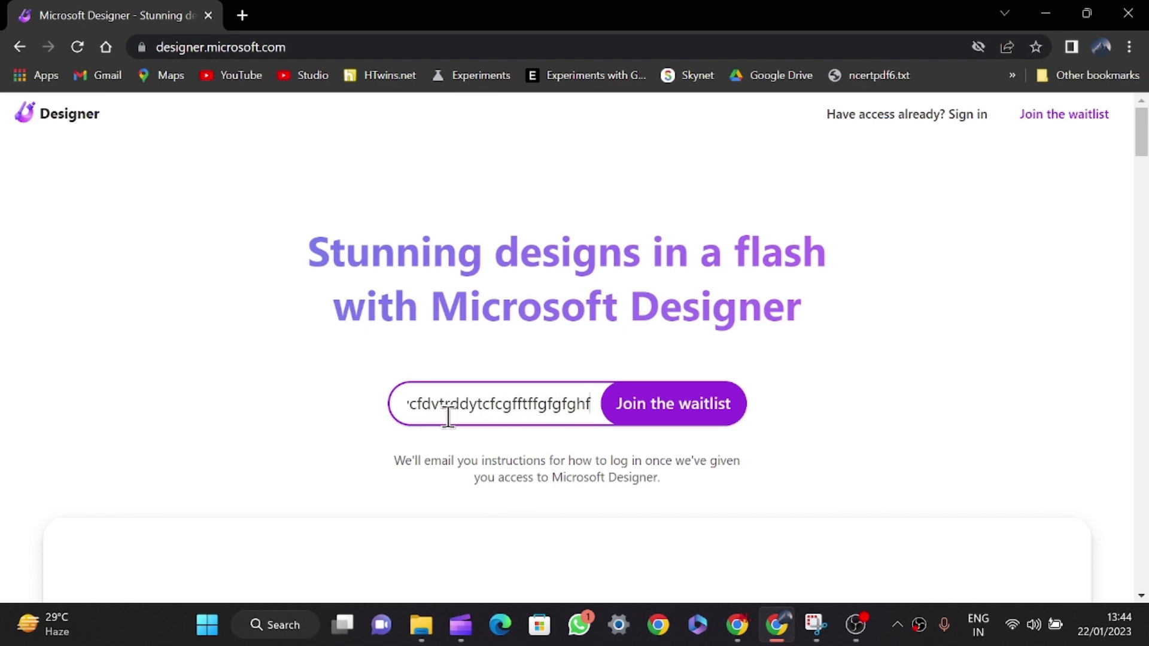
text(cserdfgjffsdgdffd)
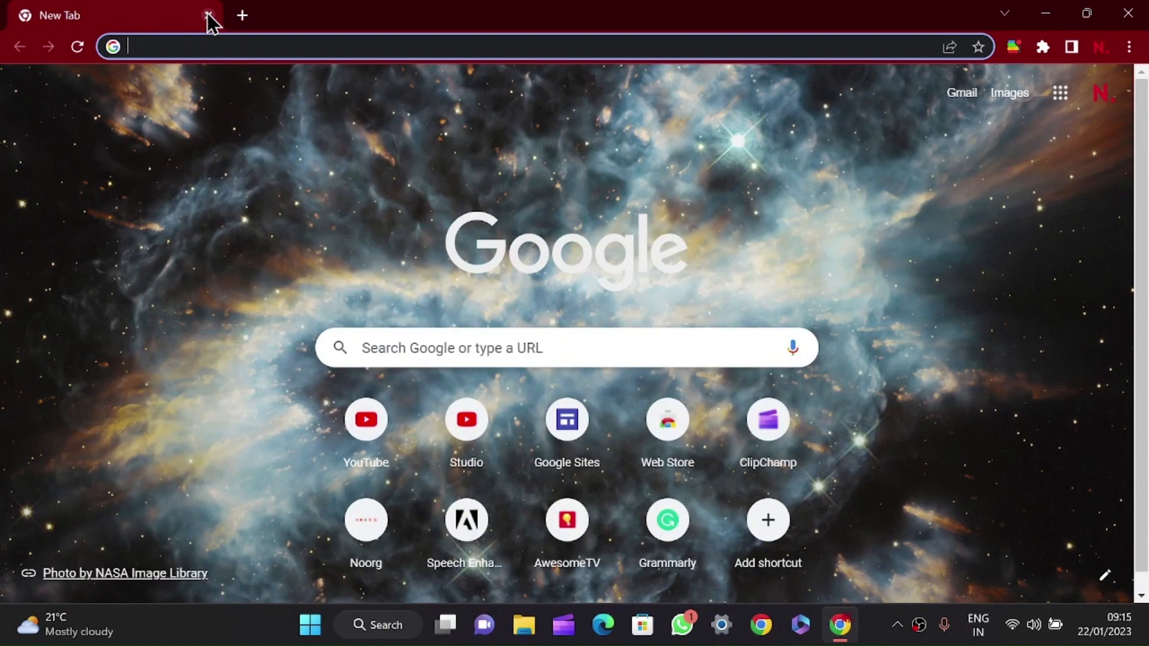
Step: Open the Microsoft Designer site at designer.microsoft.com in the browser
text(mu)
key(BackSpace)
text(icrosoft365.com)
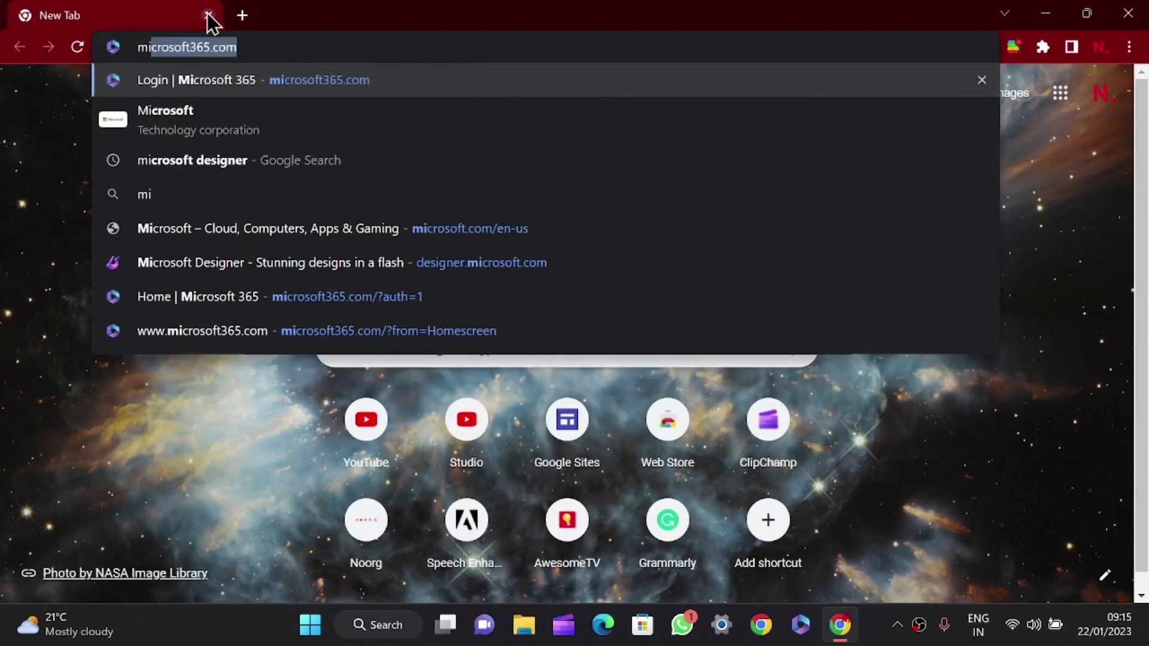
click(248, 269)
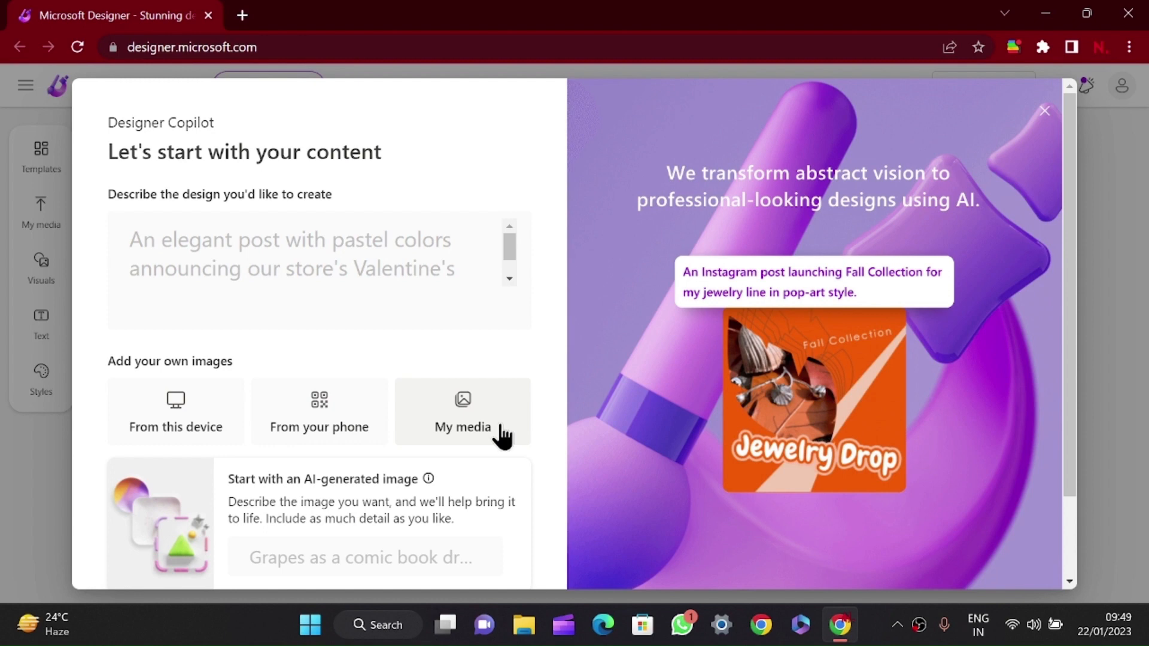
Step: Generate AI images from the copied "A mouth-watering selection of traditional South Indian non-vegetarian dishes" prompt
scroll(500, 429, down, 2)
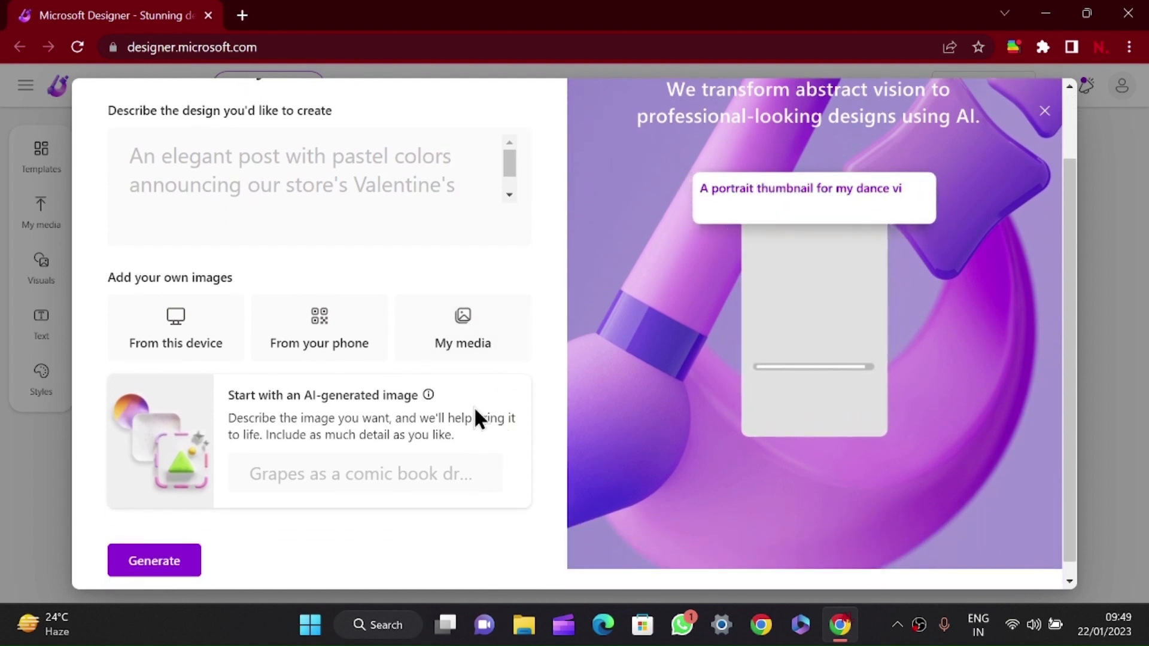
mouse_move(431, 395)
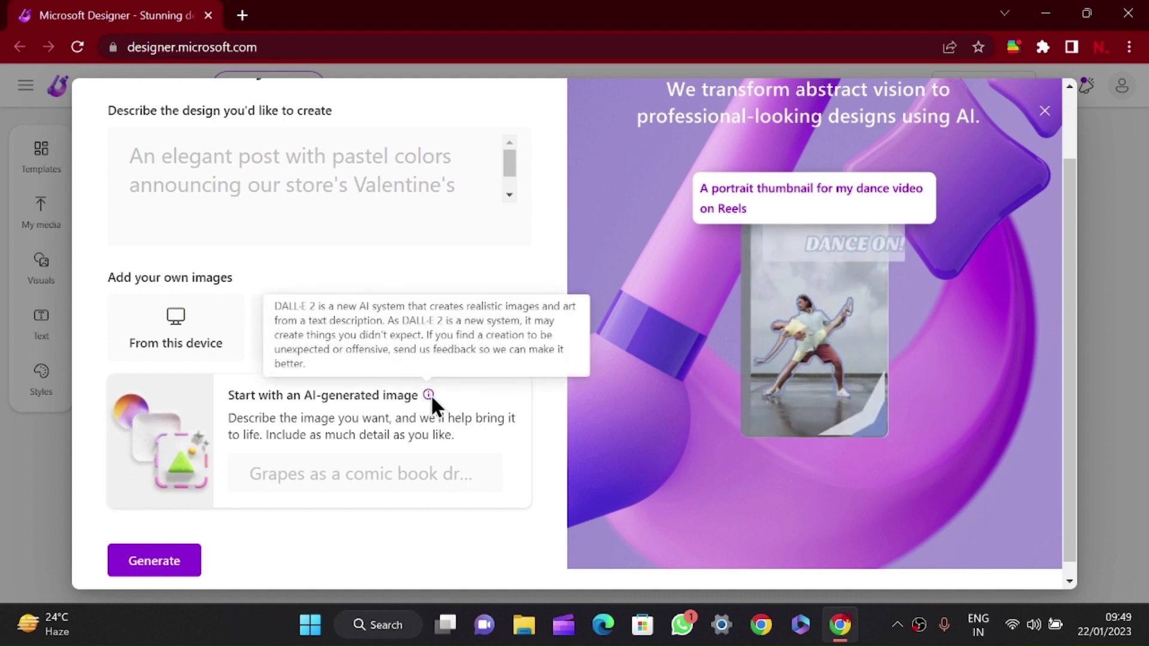
click(432, 473)
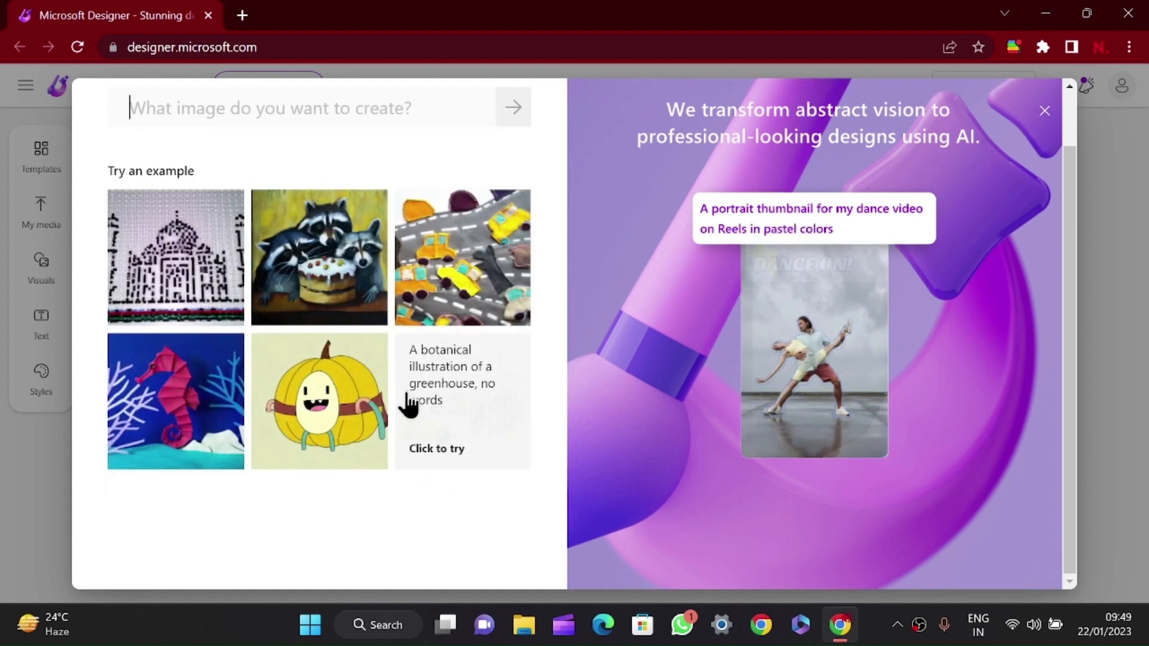
key(super+v)
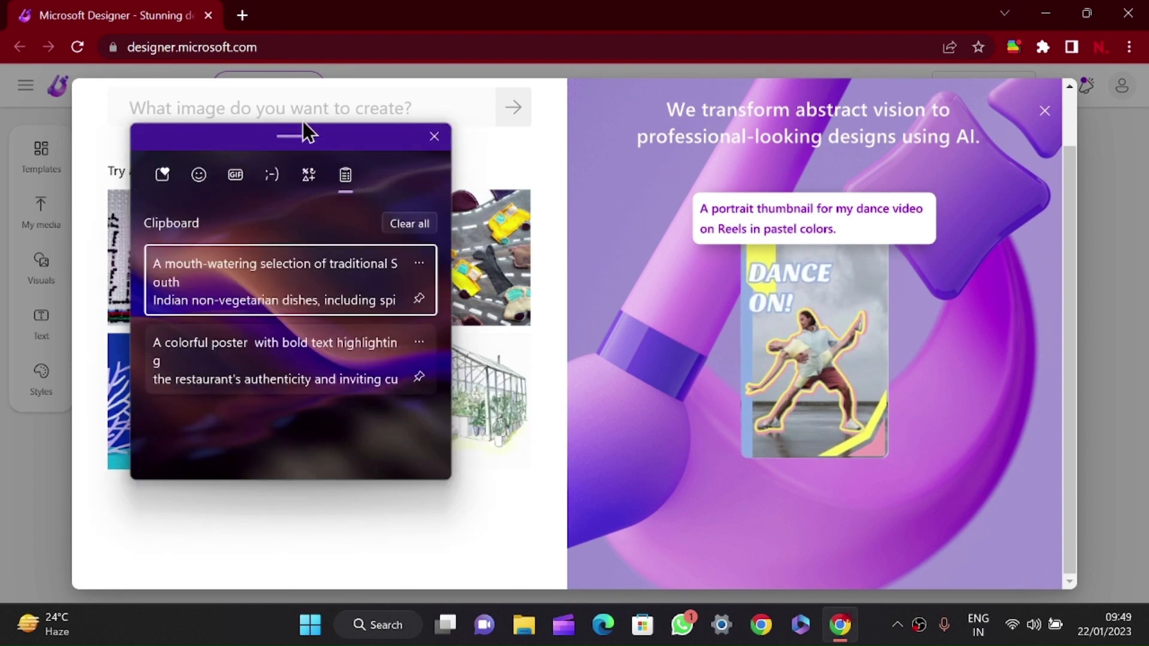
click(286, 302)
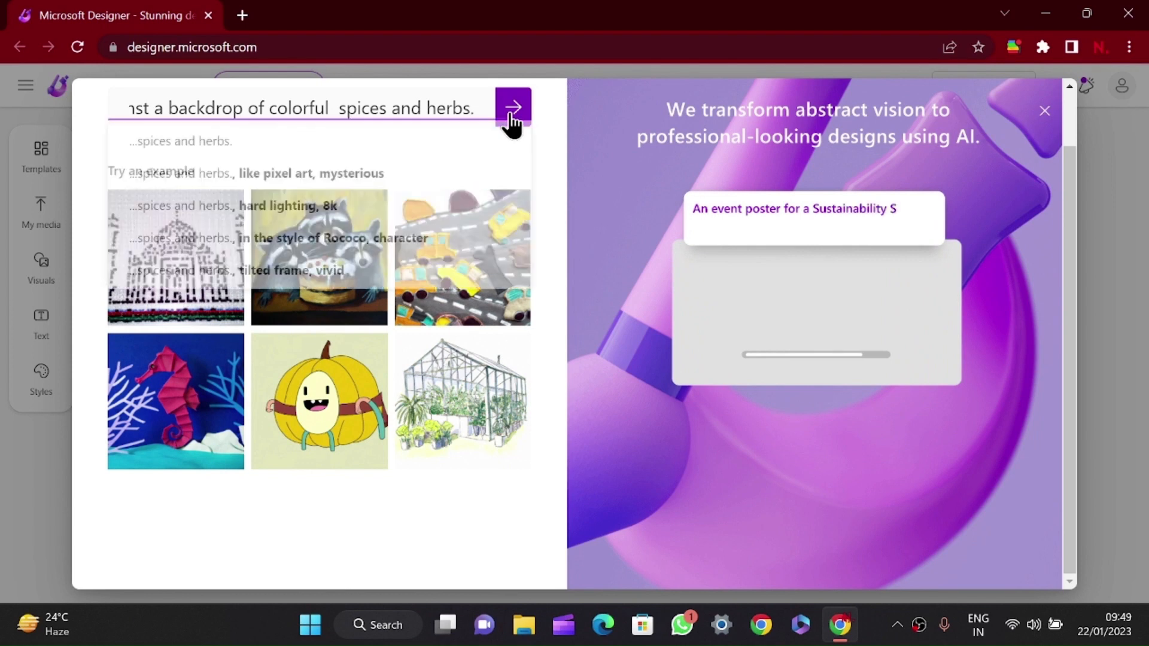
click(512, 109)
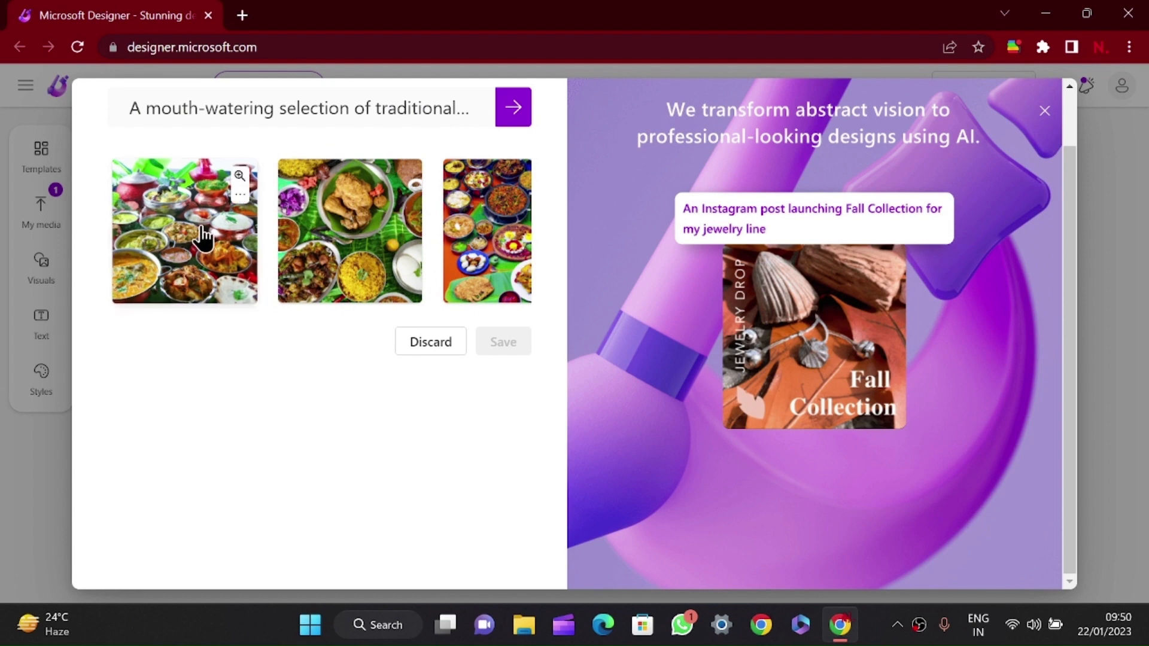
Step: Look through the generated food images and generate a new set from the same prompt
mouse_move(203, 237)
scroll(203, 237, right, 2)
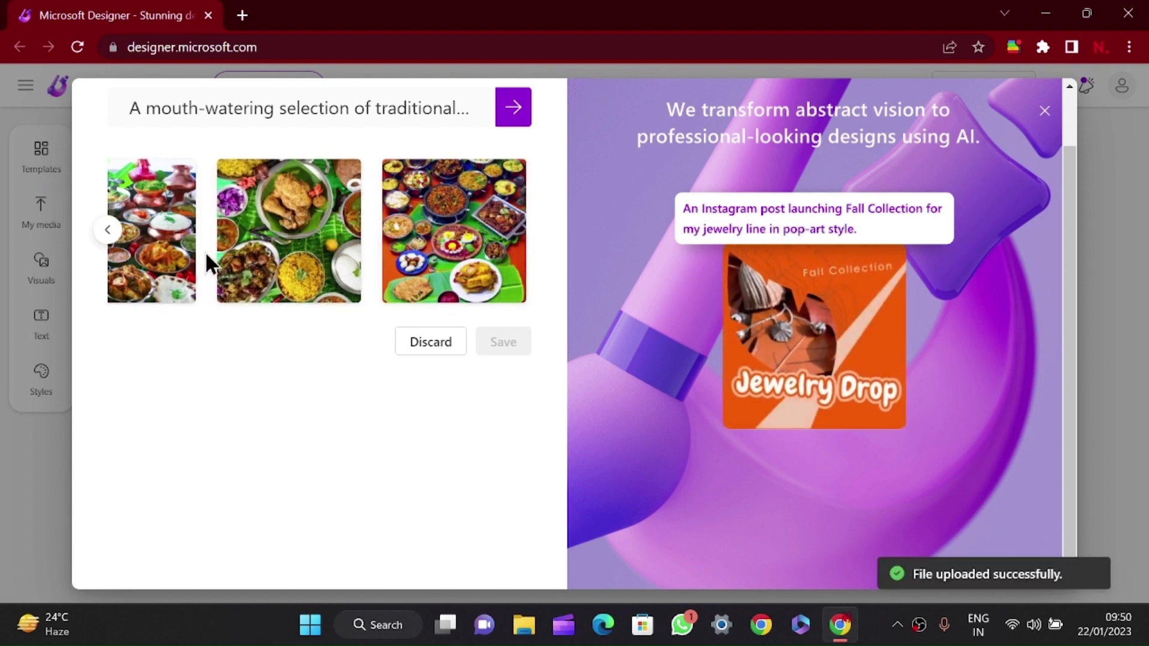
scroll(267, 271, left, 2)
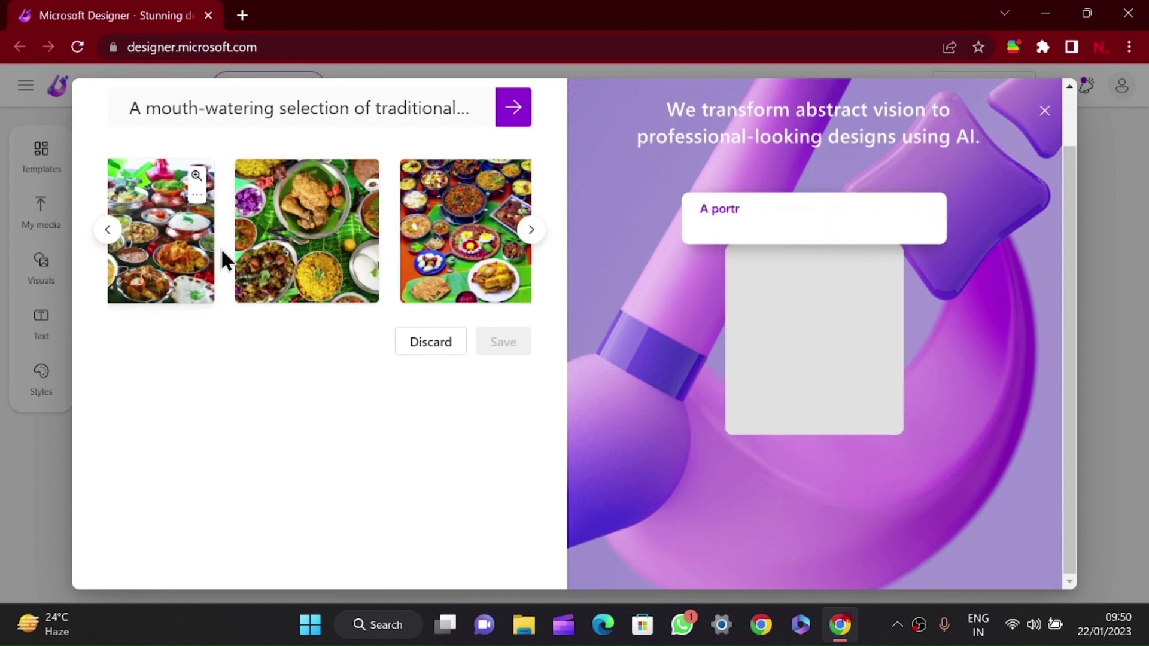
click(514, 116)
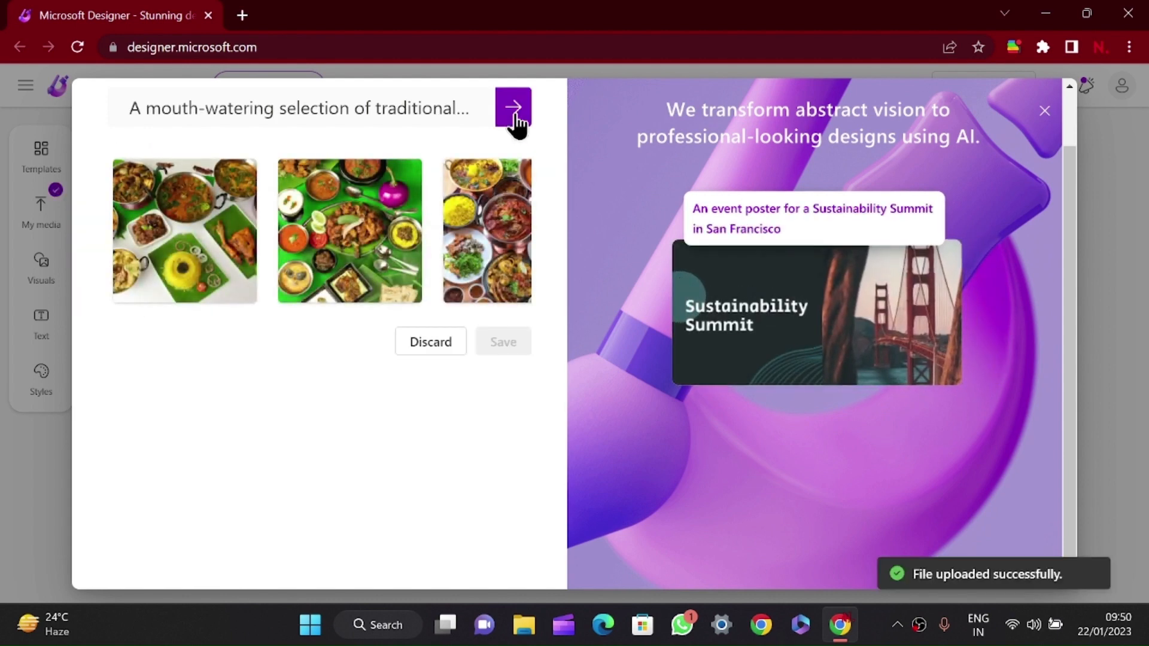
Step: Choose the third image of the new set, with the copper curry bowls, and save it to the design content
mouse_move(380, 297)
scroll(377, 297, right, 2)
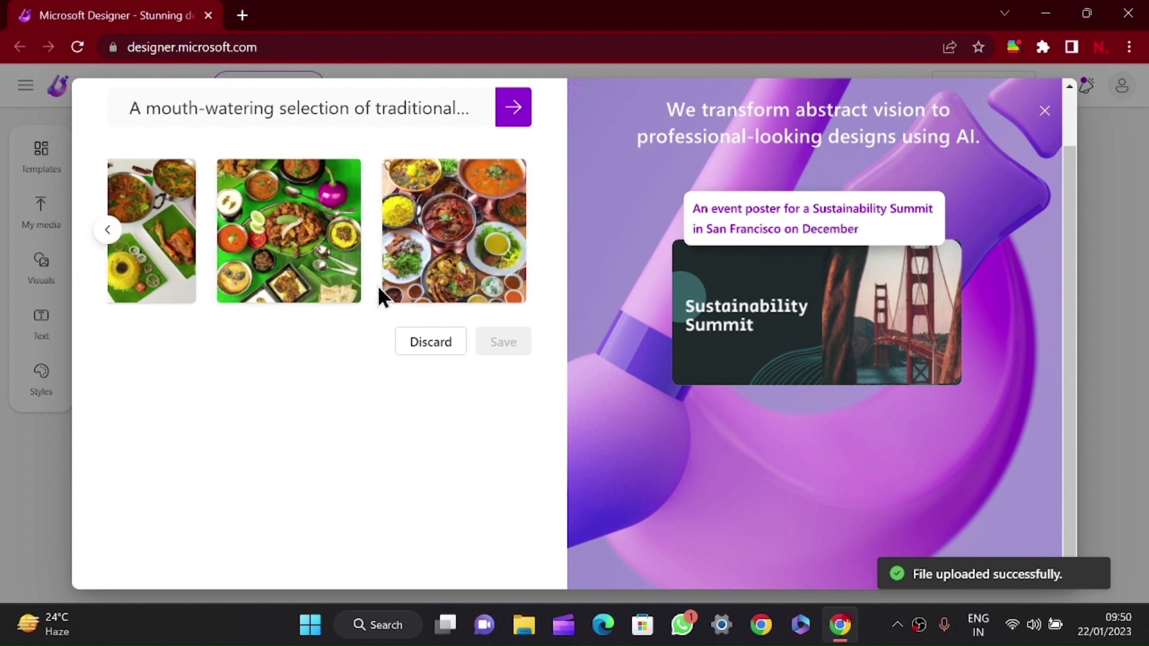
click(464, 217)
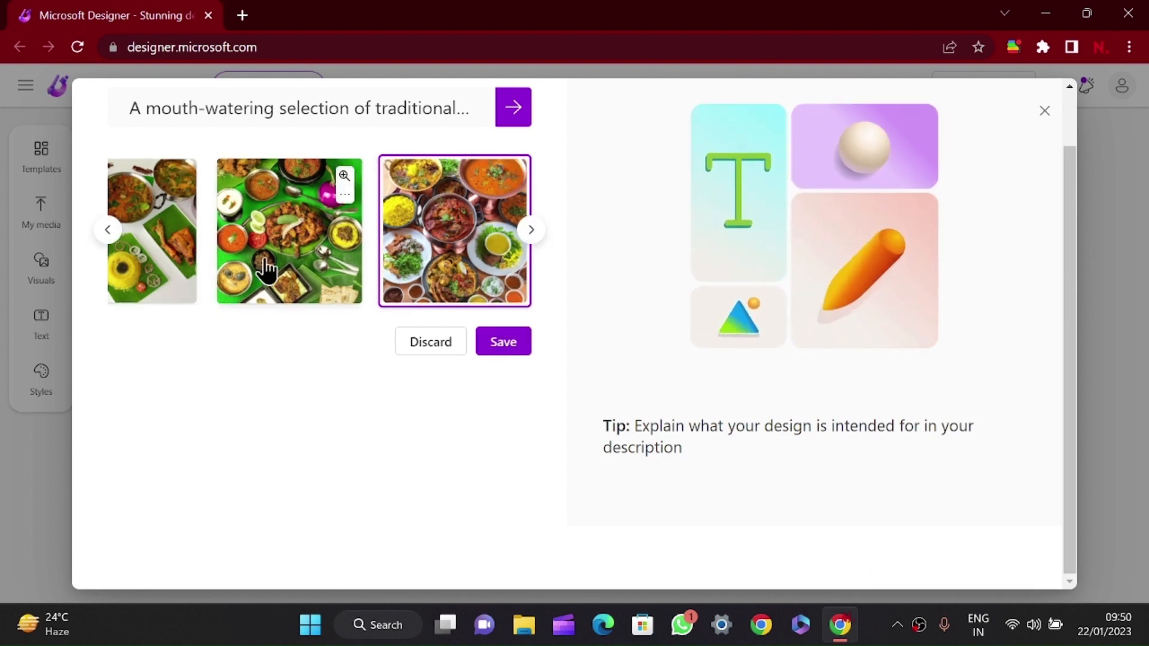
click(503, 344)
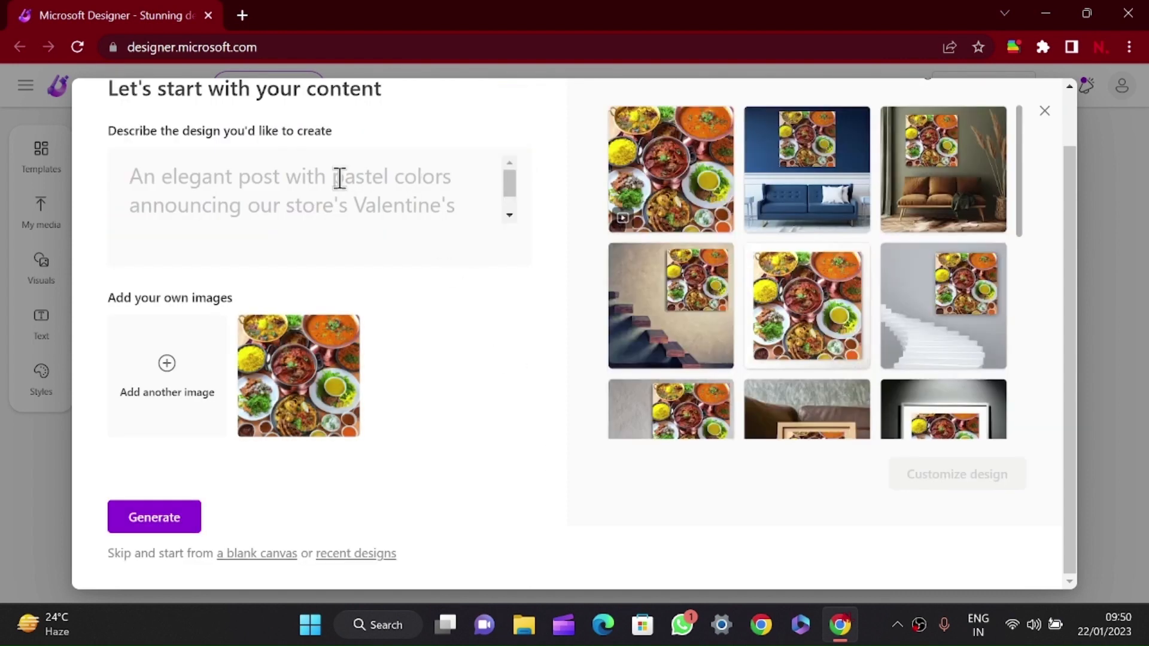
Step: Generate designs from the copied "A colorful poster with bold text highlighting the restaurant's authenticity" description
click(339, 178)
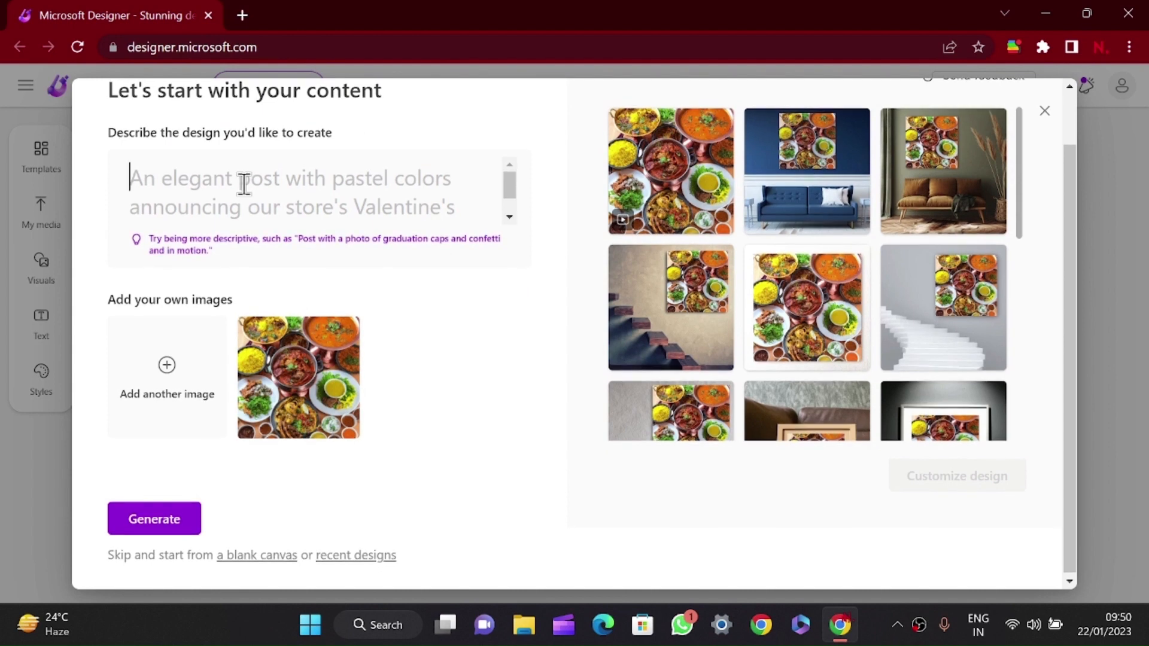
key(super+v)
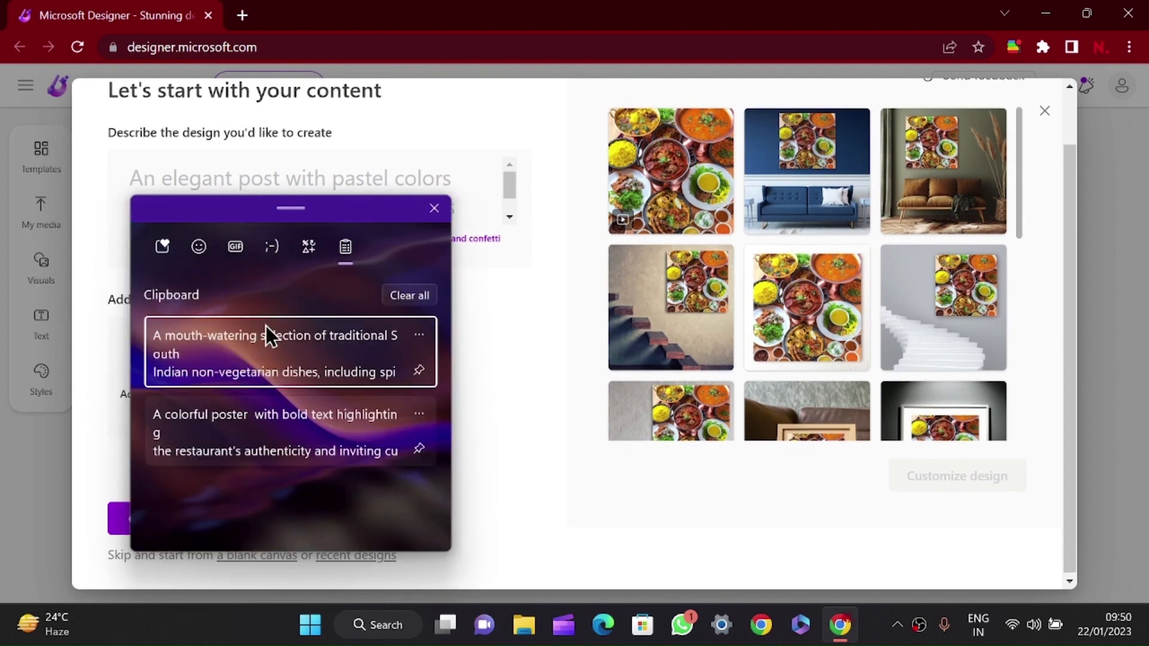
click(279, 436)
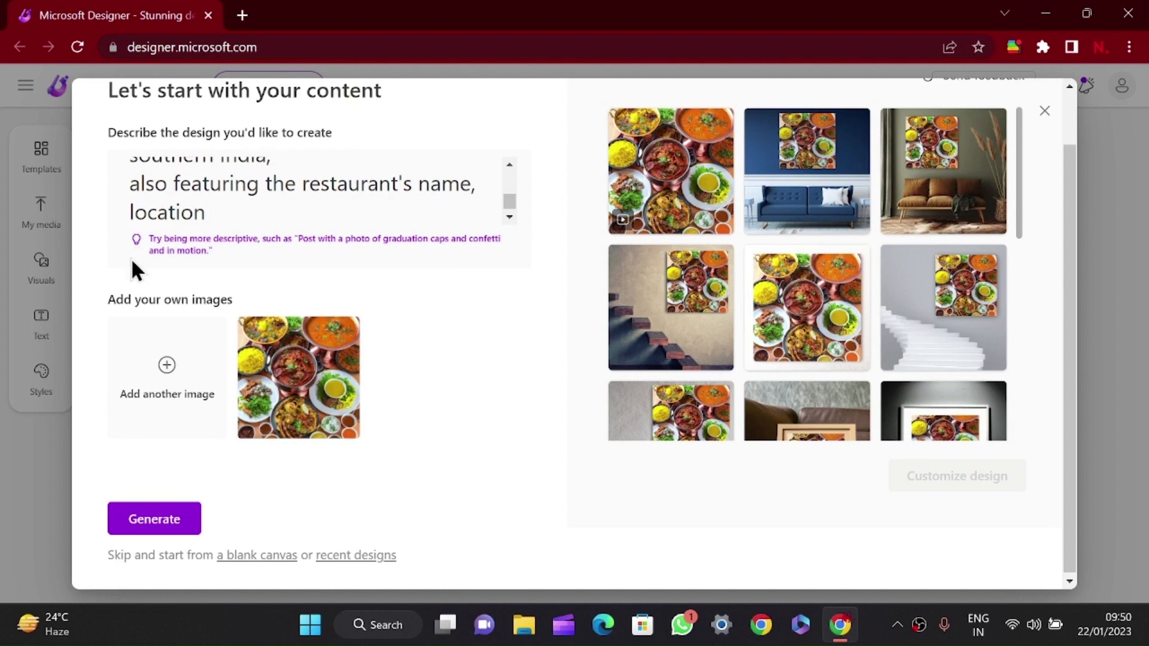
click(154, 519)
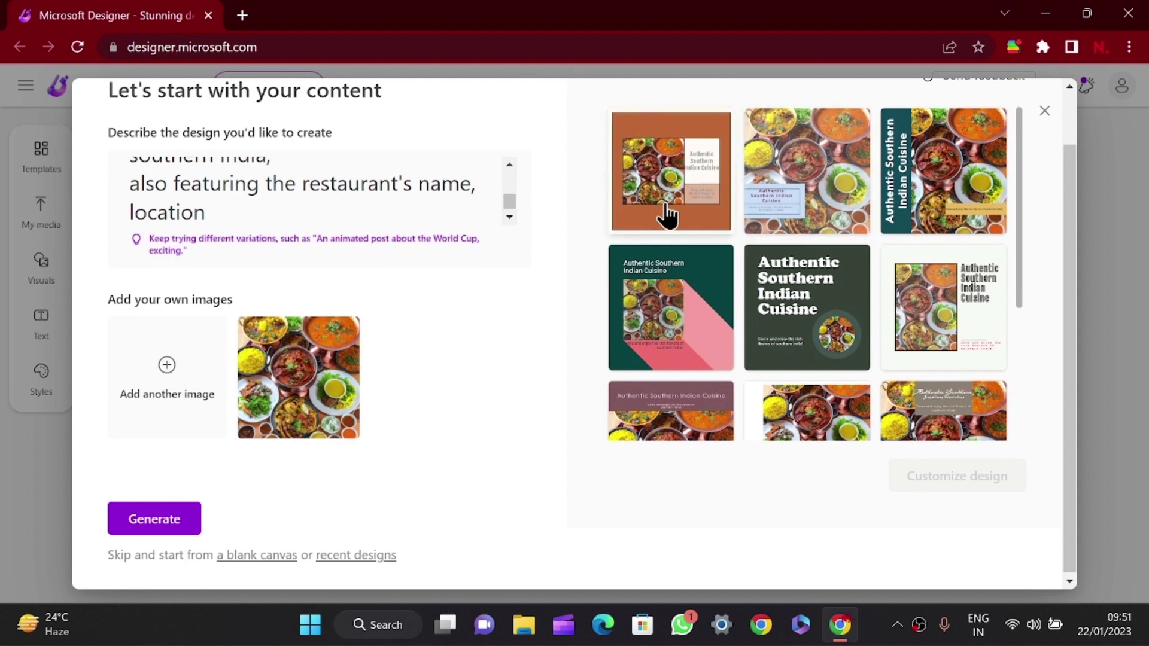
Step: Pick the pale design with the black-framed food photo beside its heading and open it for customizing
scroll(700, 329, down, 1)
scroll(700, 329, down, 3)
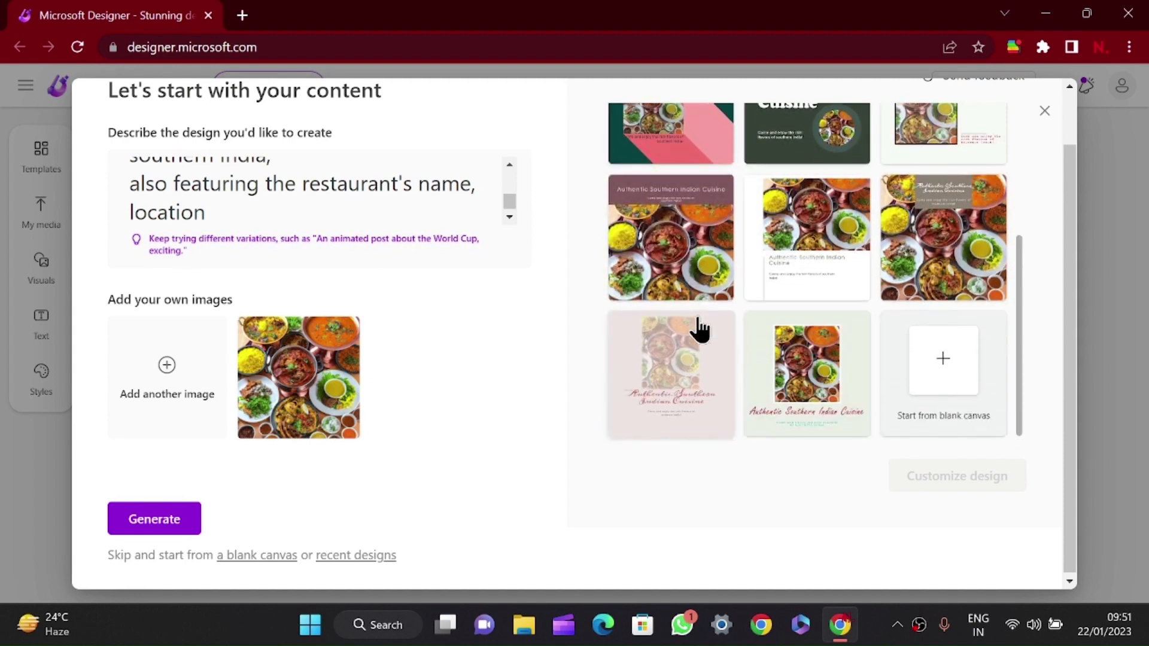
scroll(700, 329, up, 3)
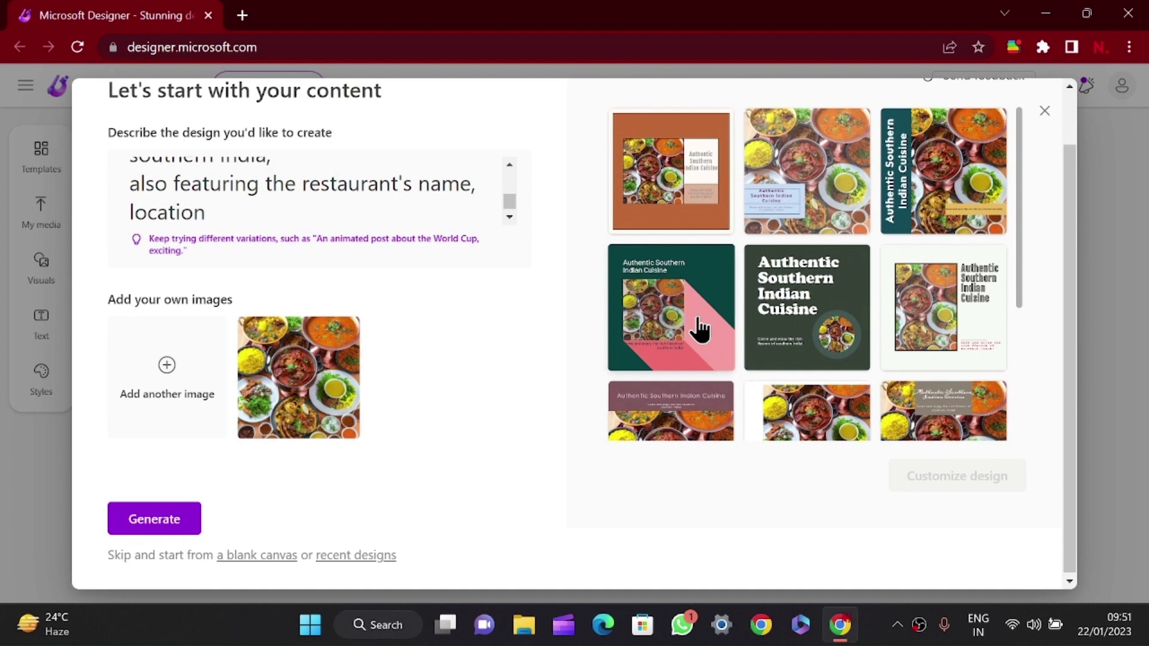
click(944, 331)
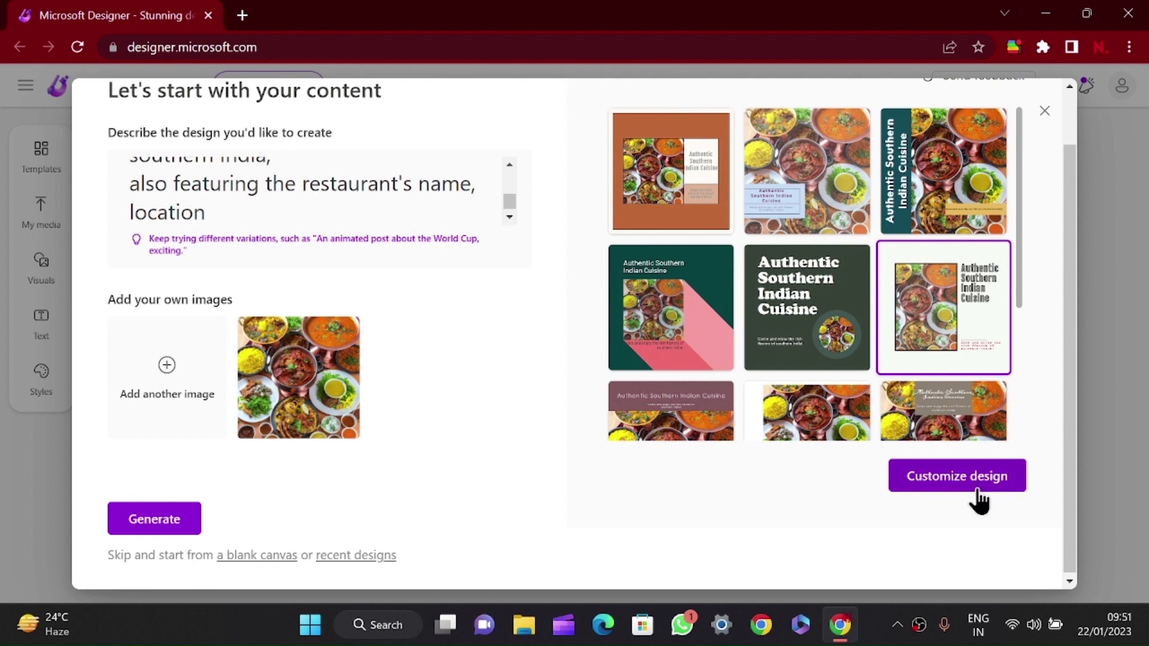
click(945, 476)
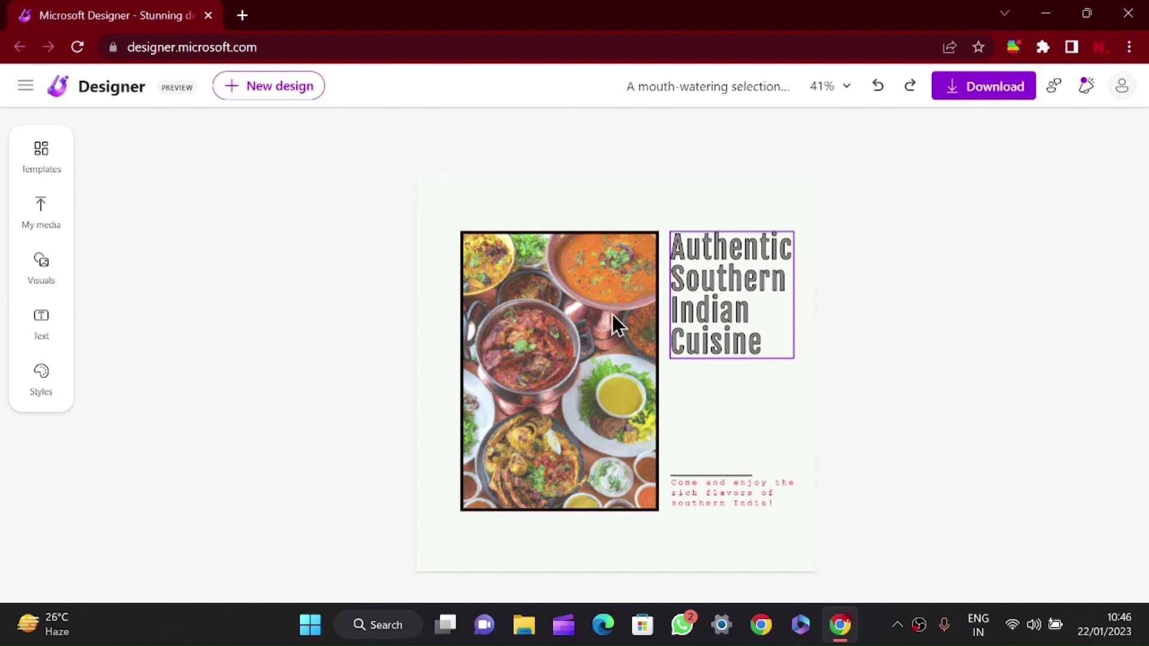
Step: Replace the poster's heading with "Dravidian Mess" on two lines
scroll(681, 408, up, 5)
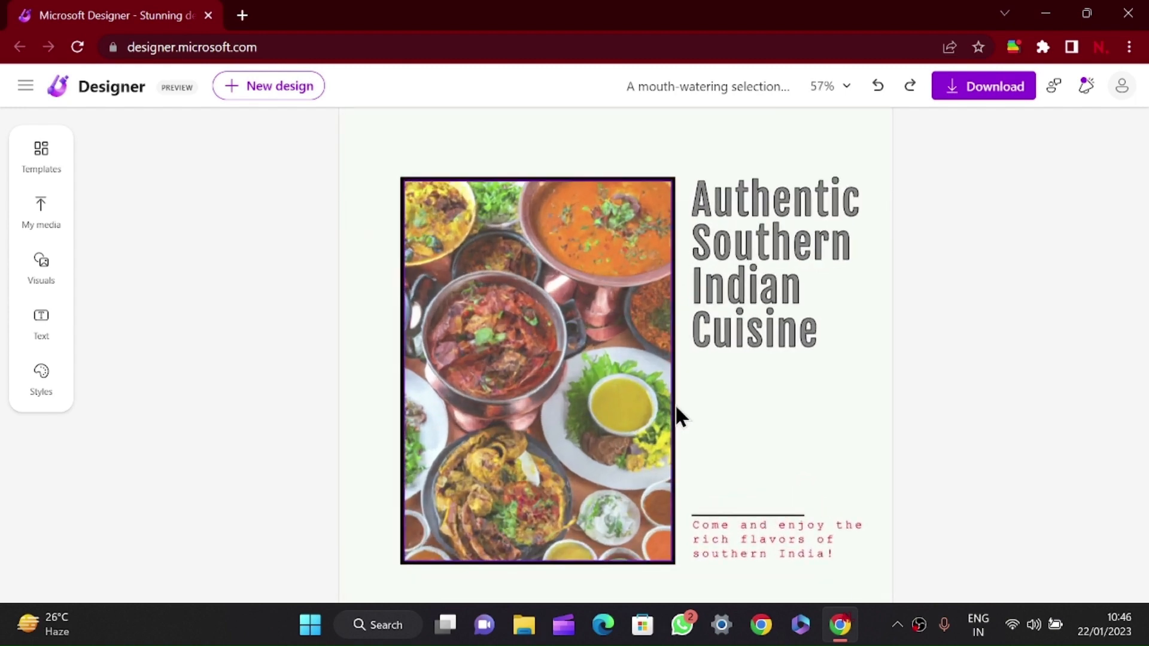
scroll(867, 245, up, 1)
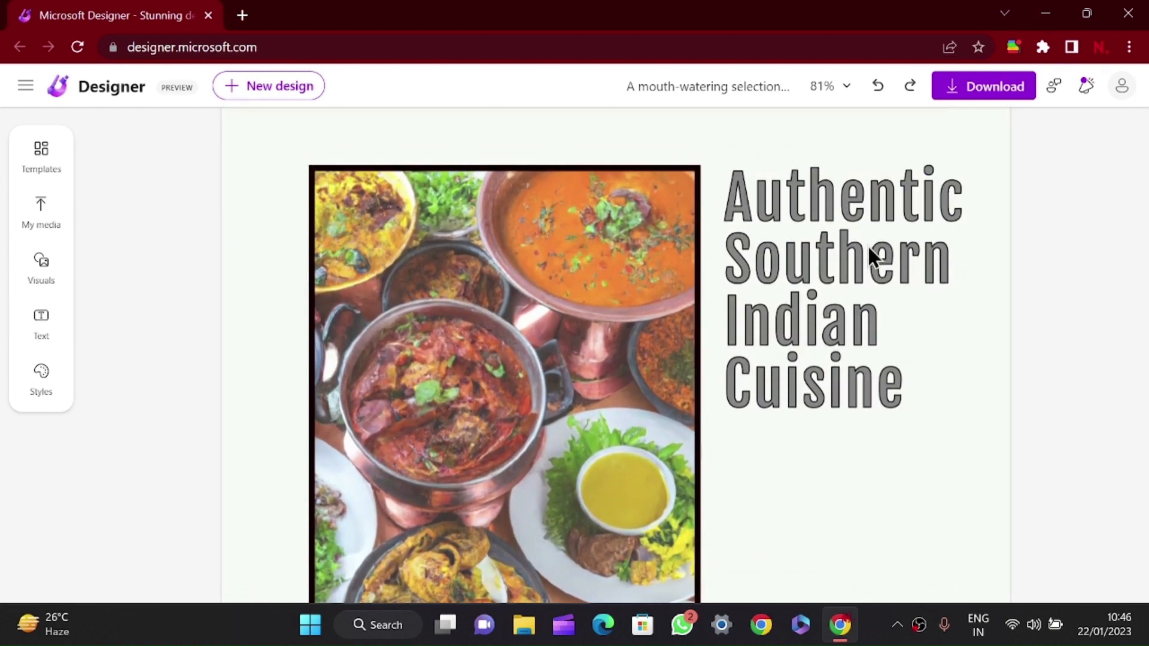
double_click(836, 238)
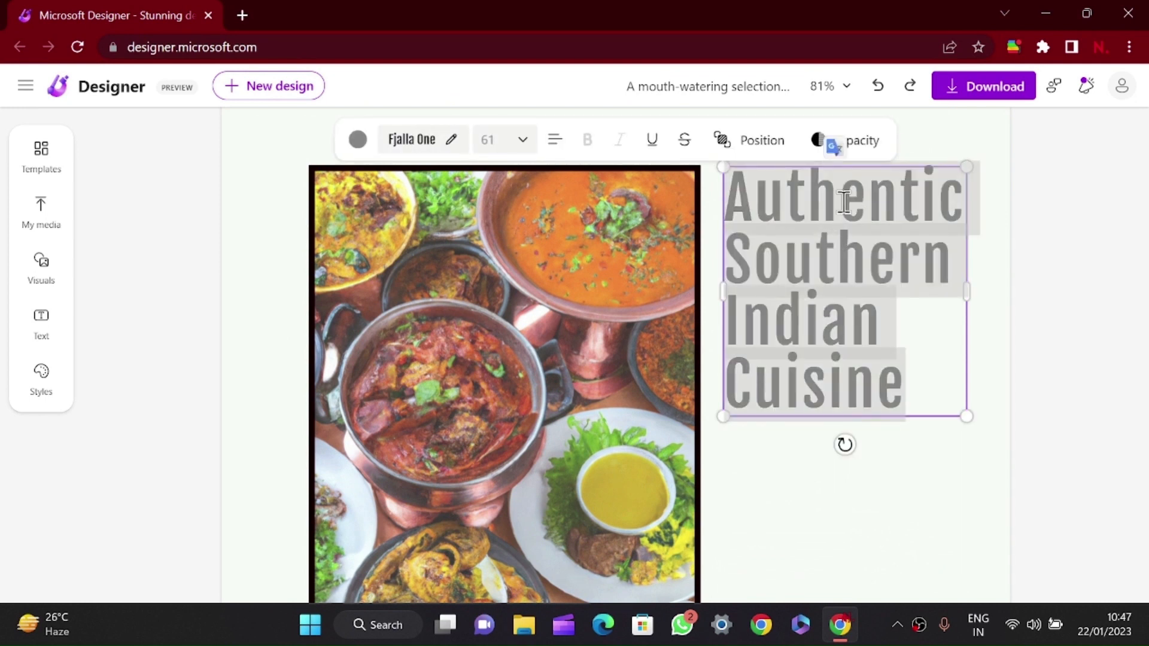
key(Caps_Lock)
text(D)
key(Caps_Lock)
text(ra)
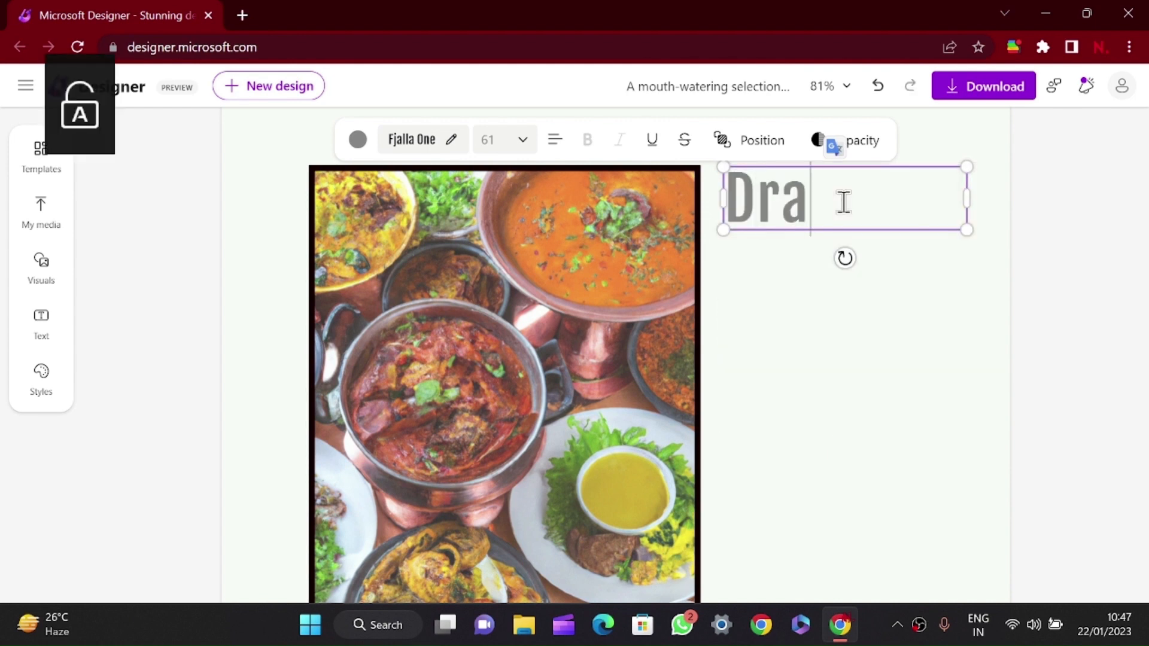
text(vi)
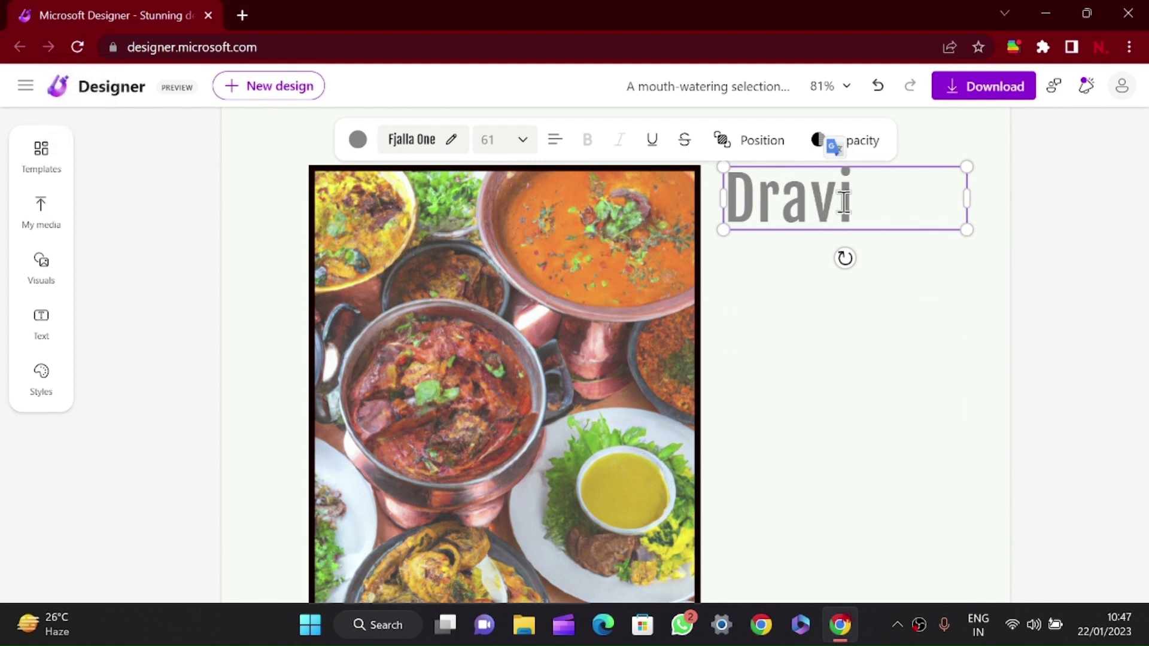
text(du)
key(BackSpace)
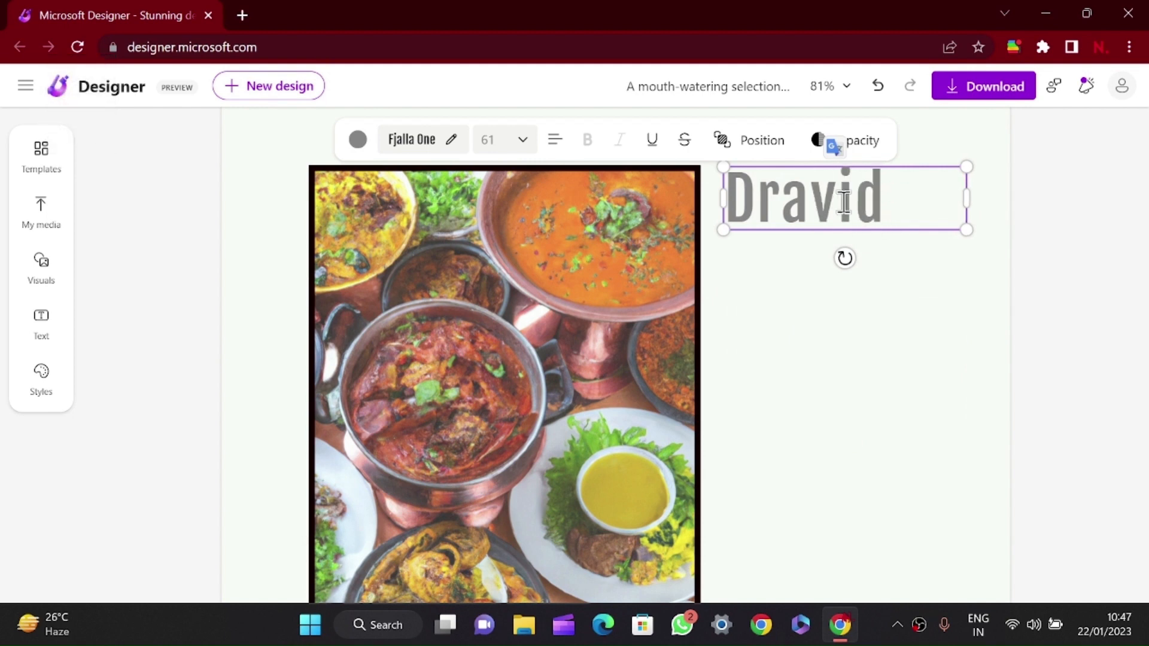
text(ian)
key(Return)
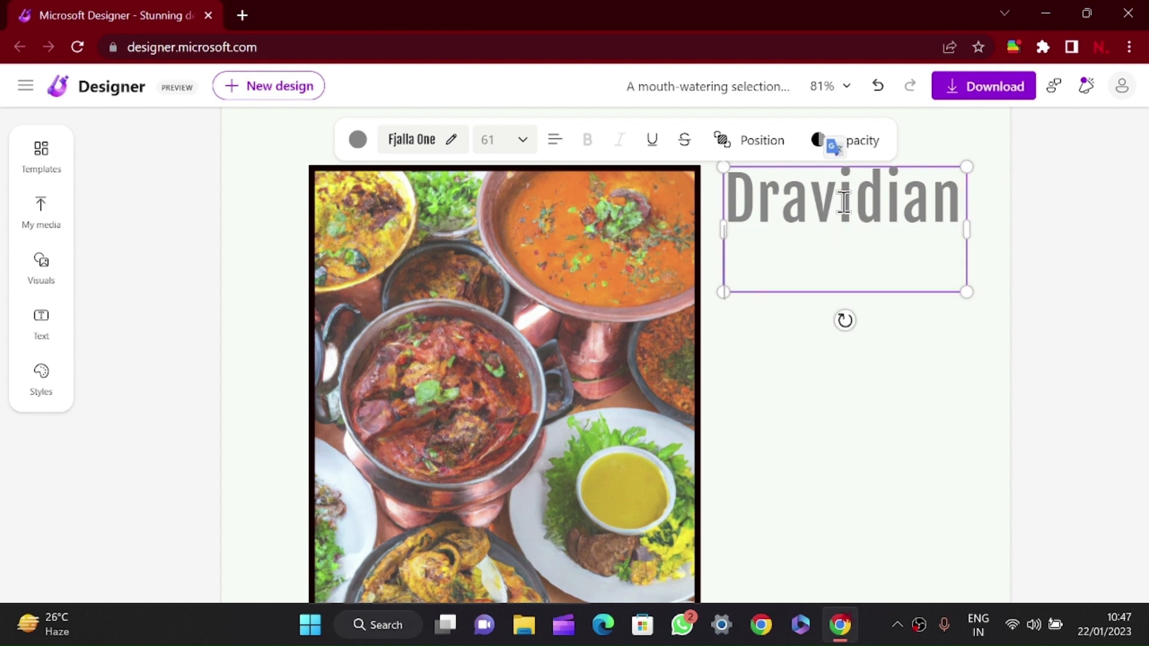
key(Caps_Lock)
text(M)
key(Caps_Lock)
text(ess)
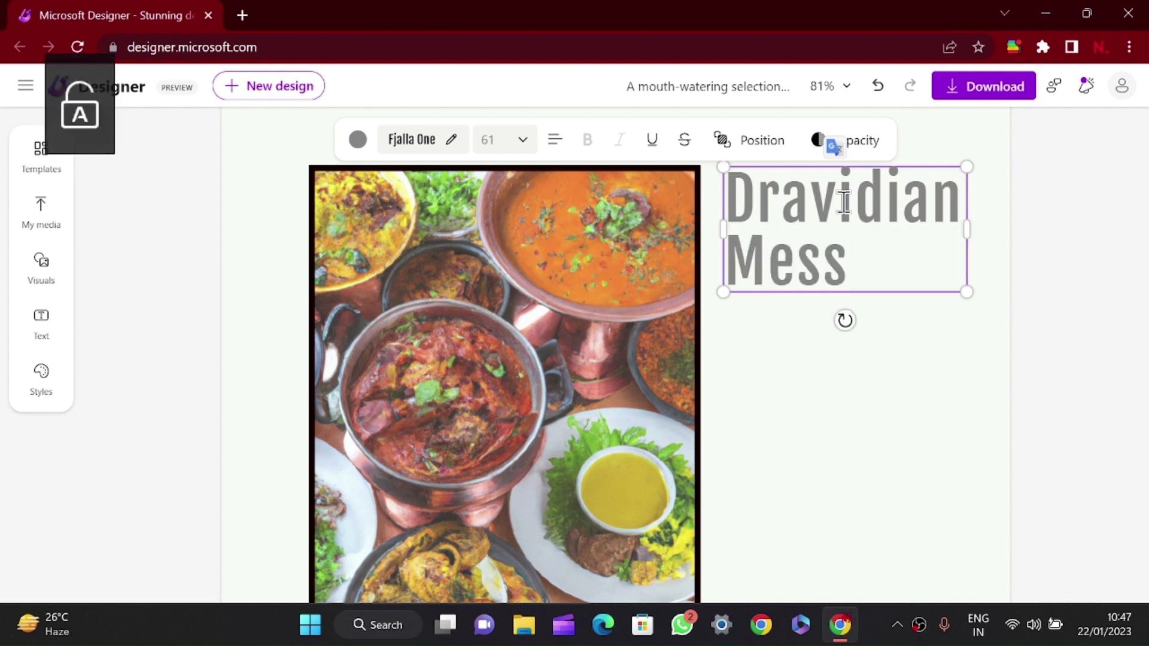
scroll(843, 203, down, 5)
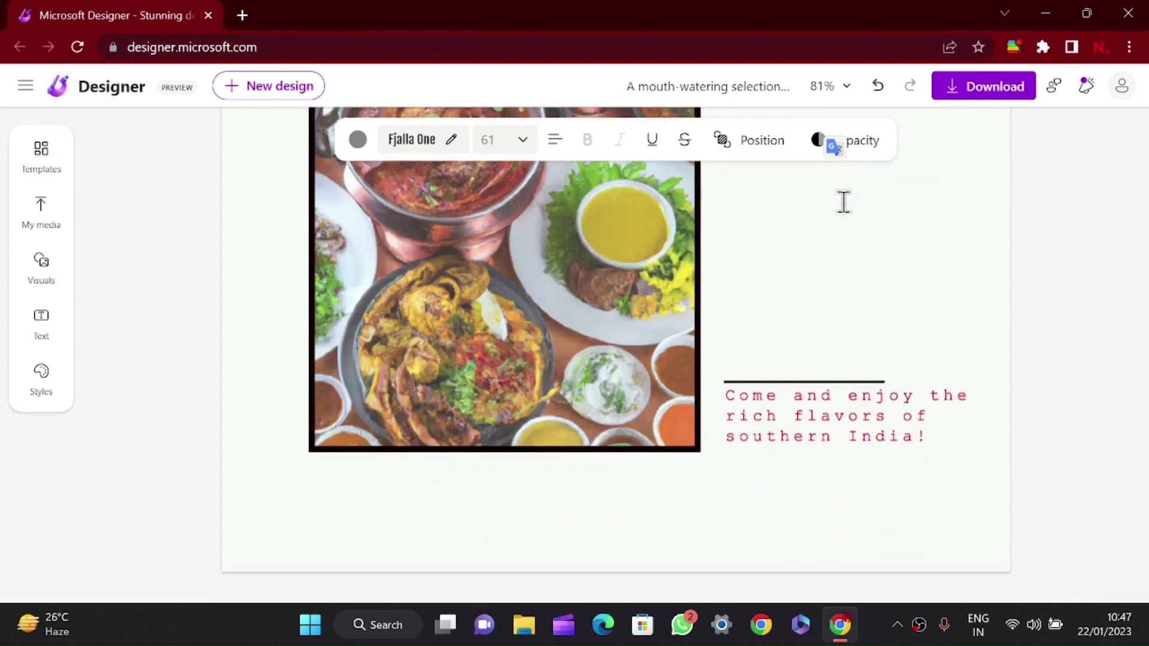
click(1092, 363)
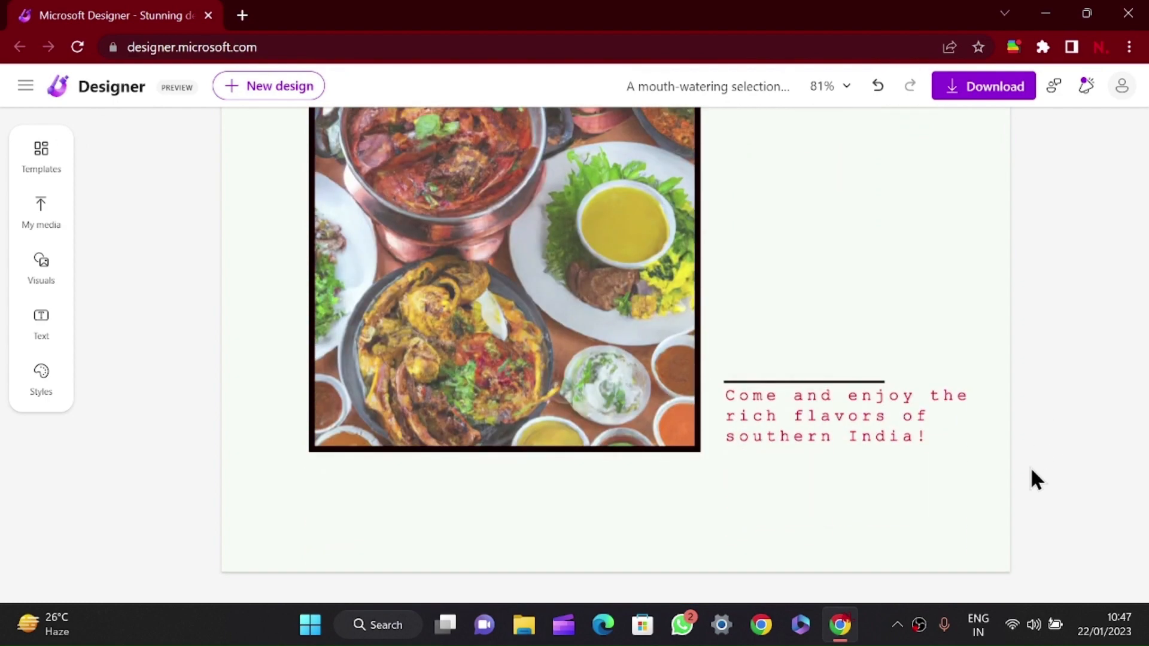
Step: Move the black divider line and the red tagline beneath it slightly up together
scroll(898, 407, up, 4)
click(714, 328)
scroll(715, 328, down, 4)
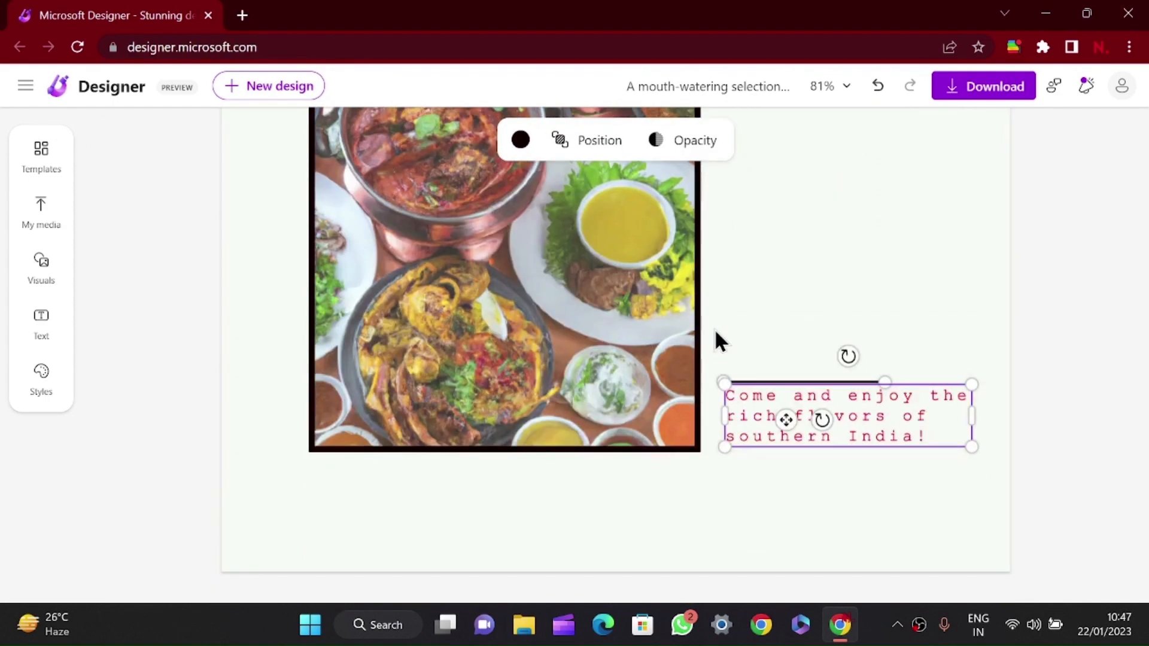
key(Up)
key(Up)
key(Up)
key(Up)
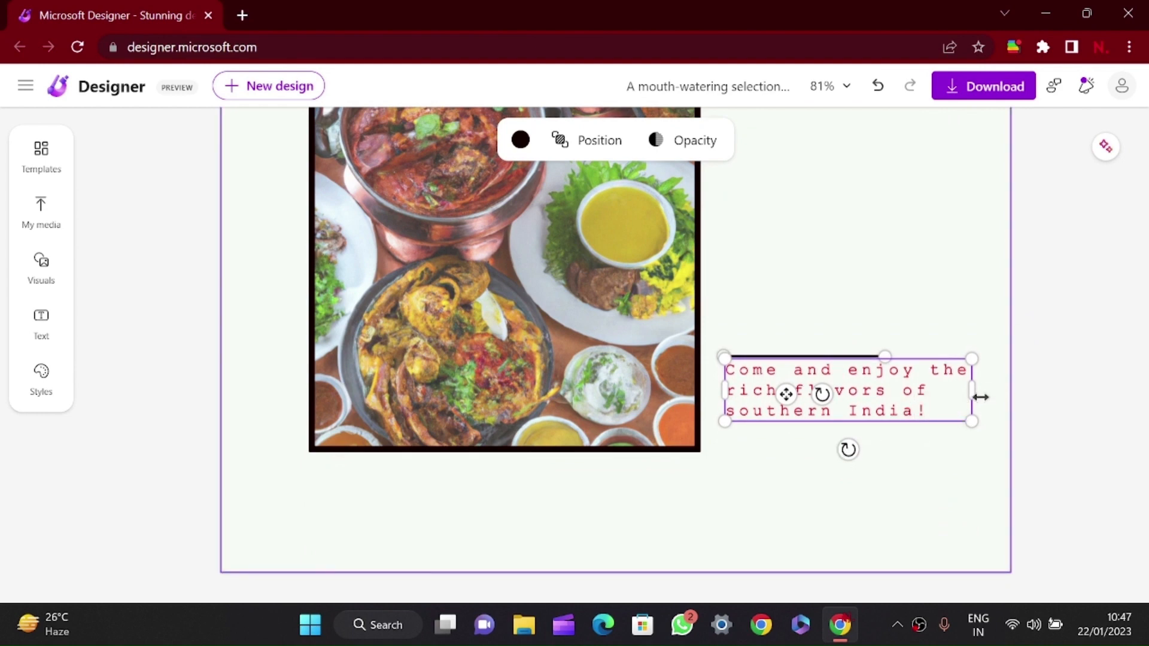
key(Up)
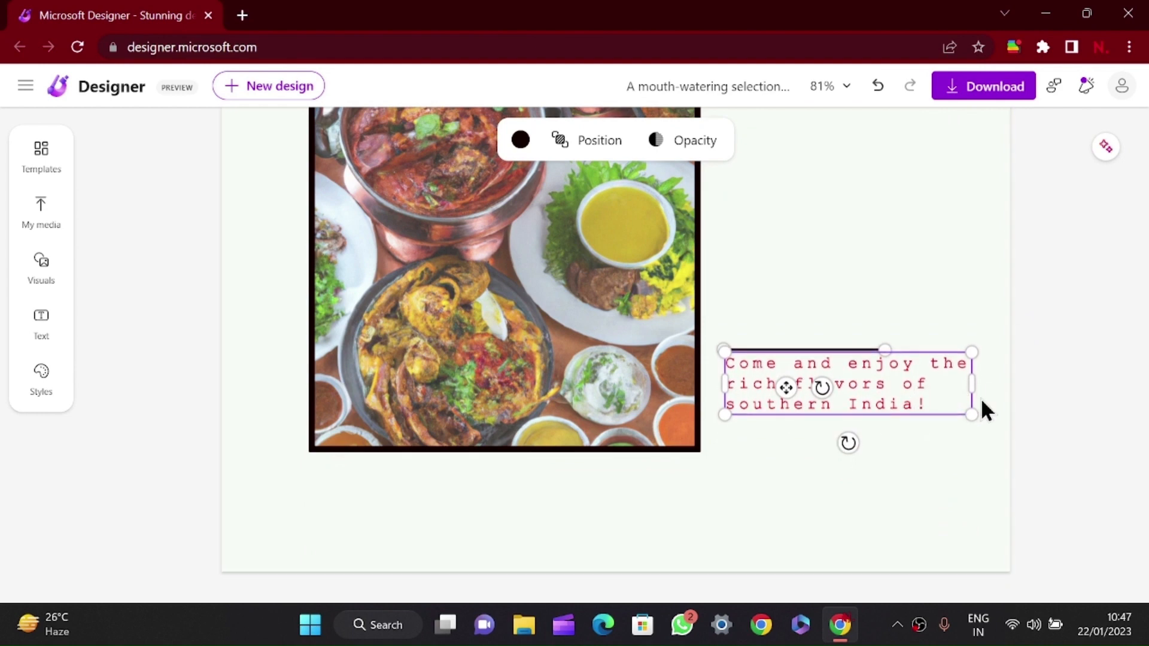
scroll(960, 407, up, 3)
scroll(943, 424, down, 3)
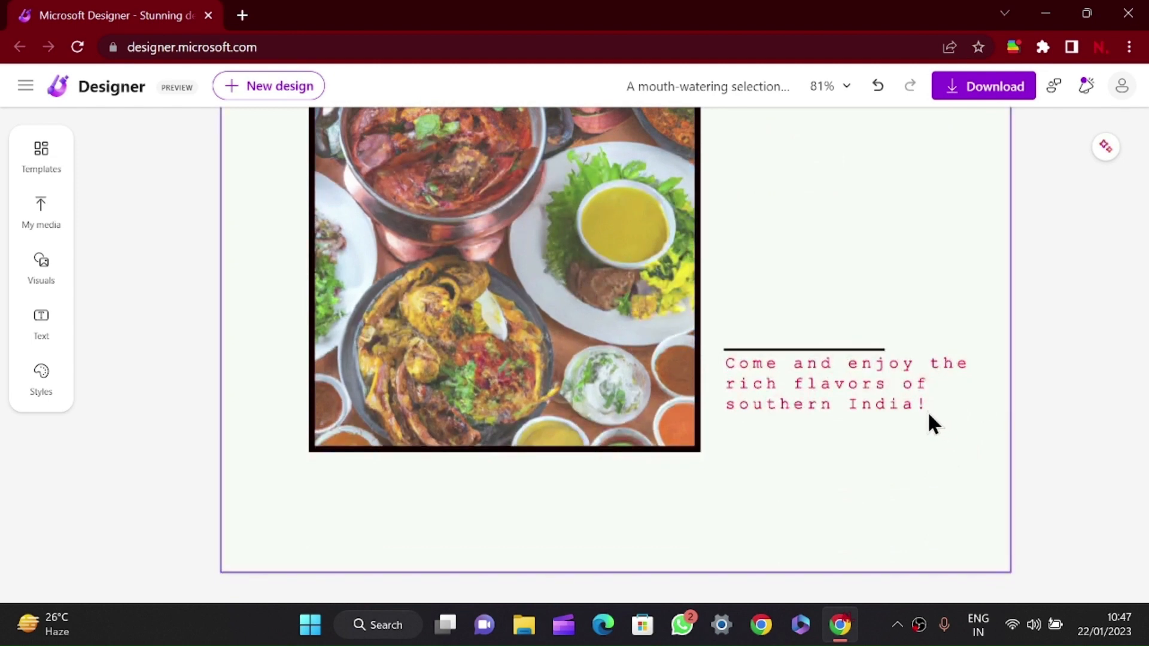
Step: Capitalize the first letter of "southern" in the red tagline
click(921, 406)
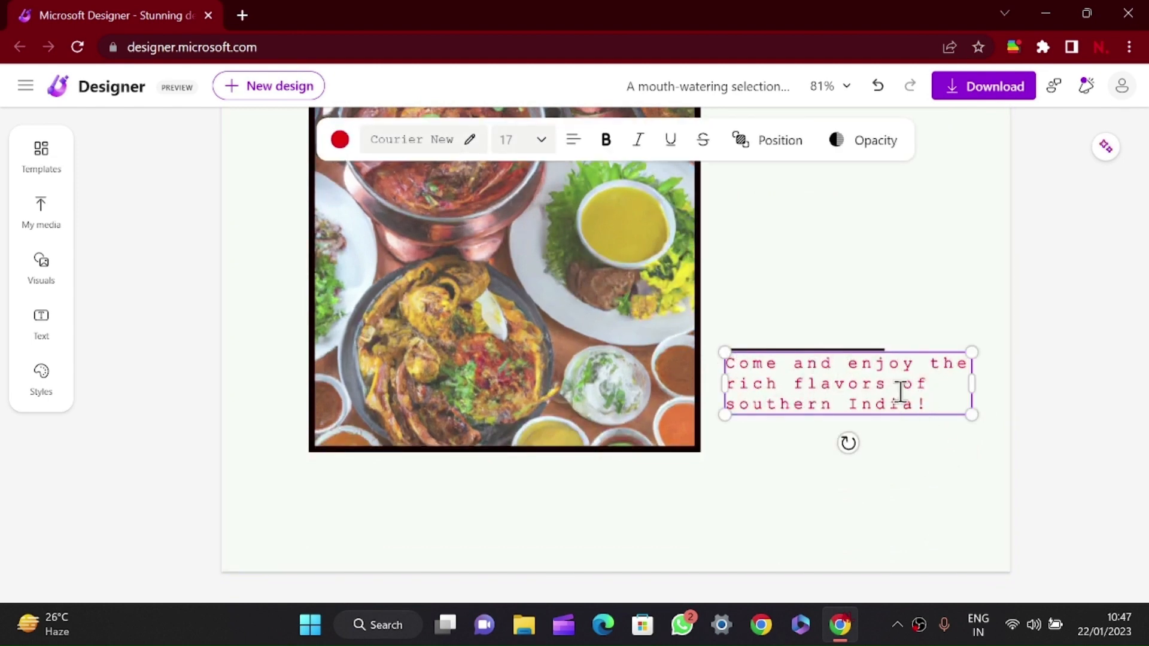
drag(730, 408, 732, 405)
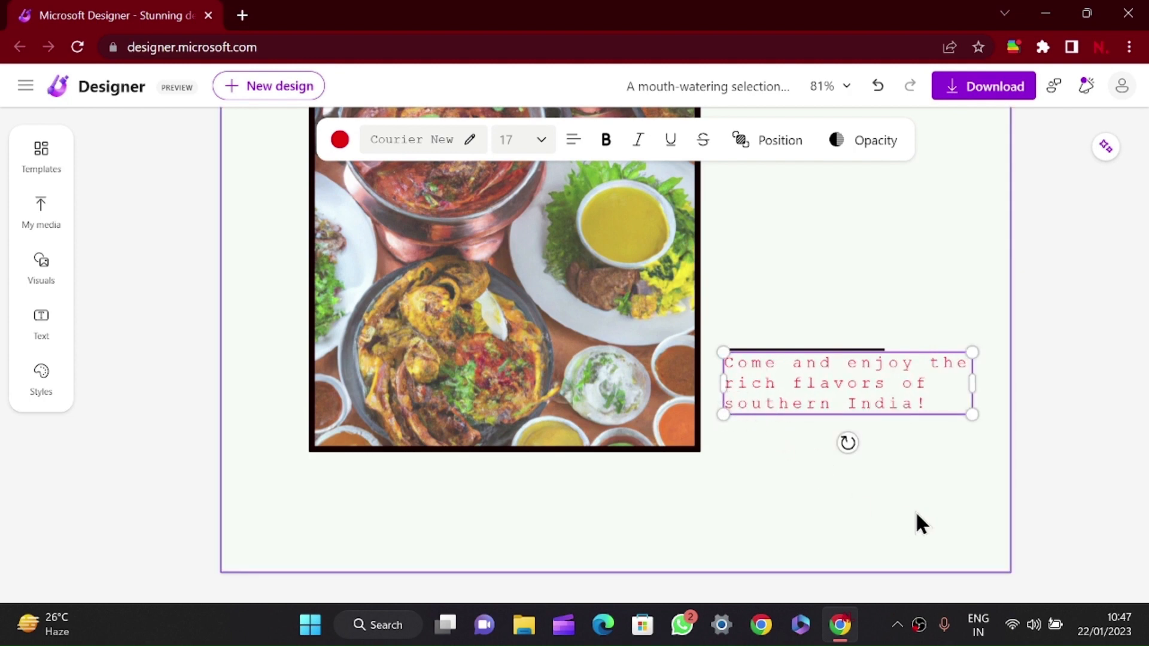
key(Delete)
key(Caps_Lock)
text(S)
key(Caps_Lock)
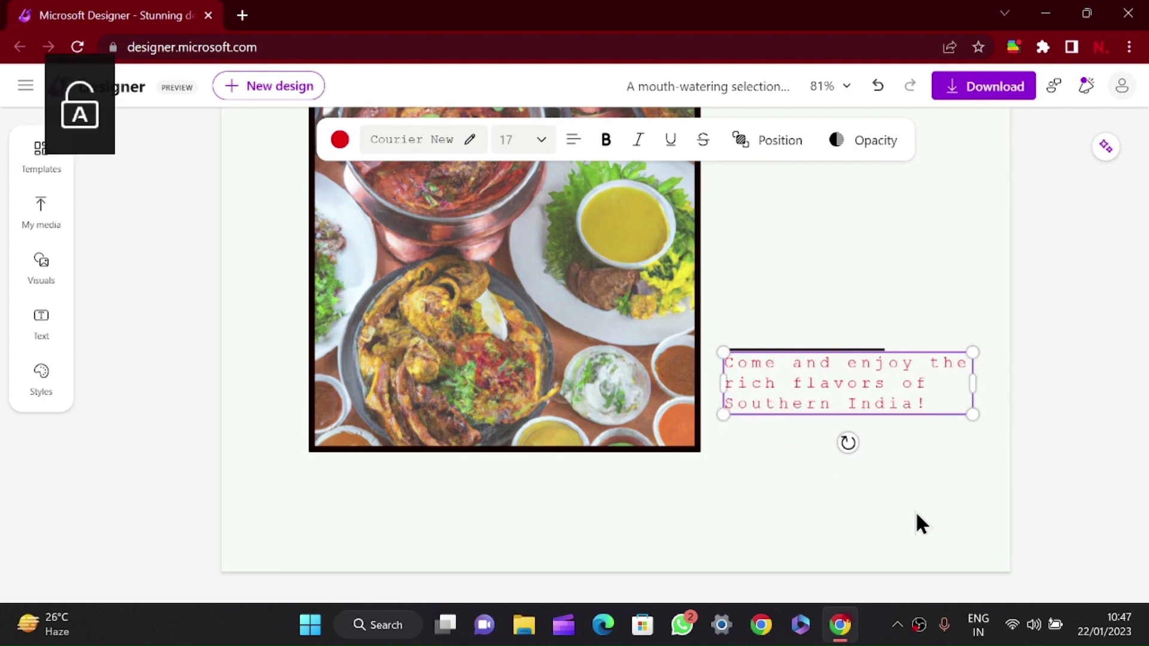
Step: Extend the tagline with "in New York City" after "Southern India", keeping the exclamation mark at the end
text(!)
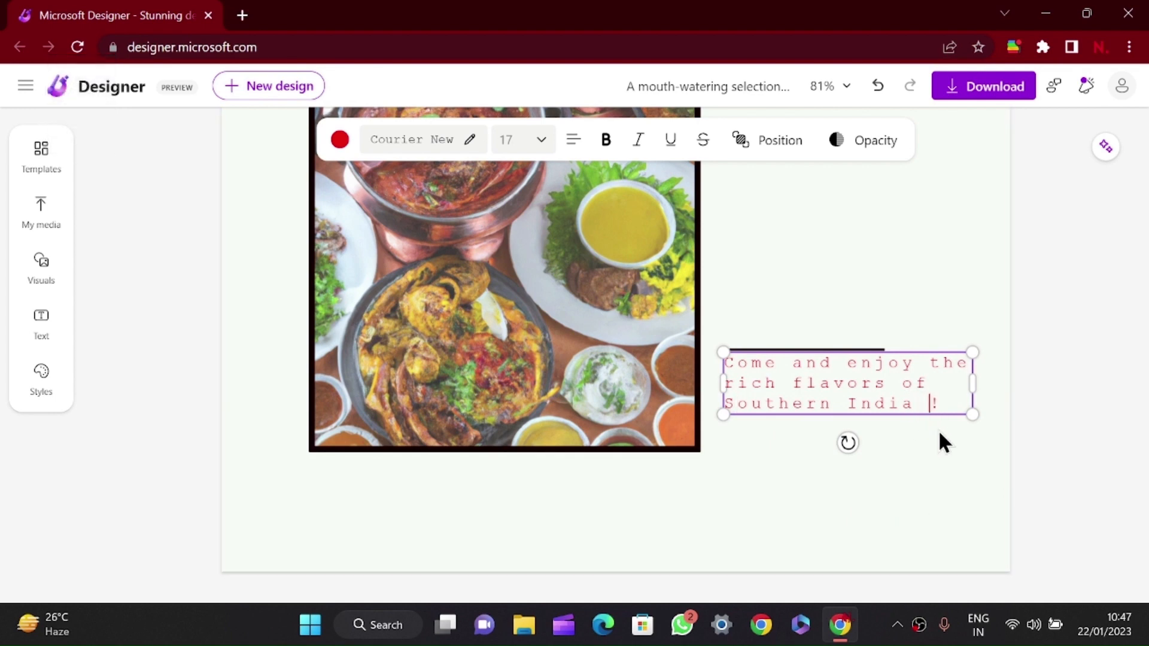
key(BackSpace)
text(in)
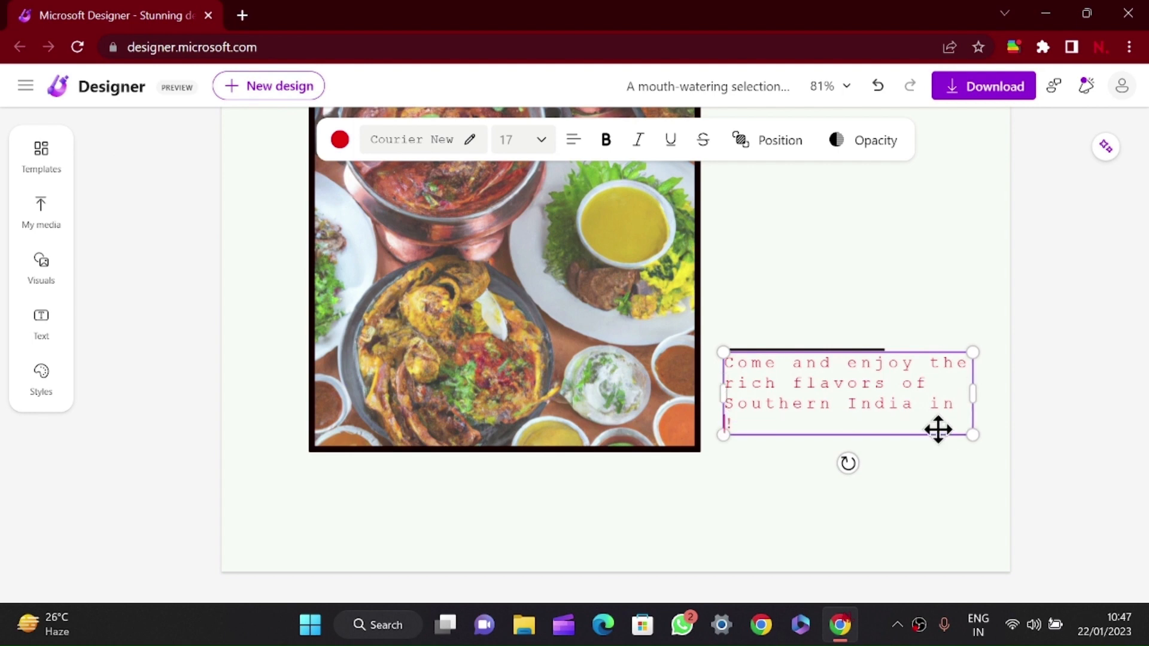
key(Caps_Lock)
text(N)
key(Caps_Lock)
text(ew)
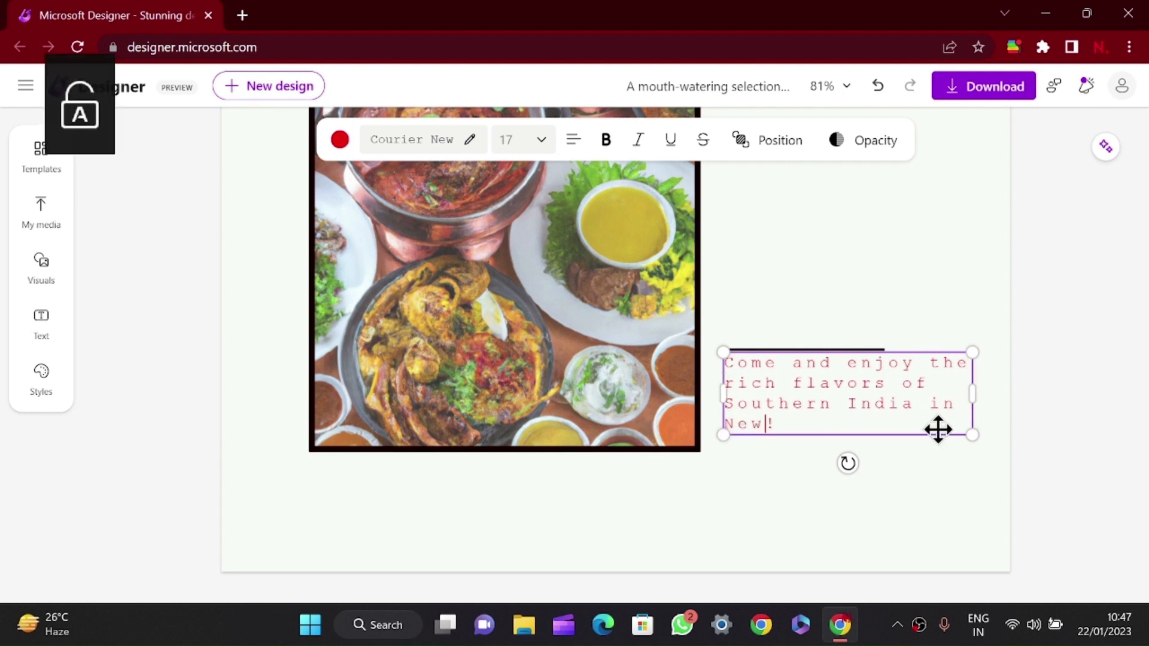
key(Caps_Lock)
text(Y)
key(Caps_Lock)
text(ork)
key(Caps_Lock)
text(C)
key(Caps_Lock)
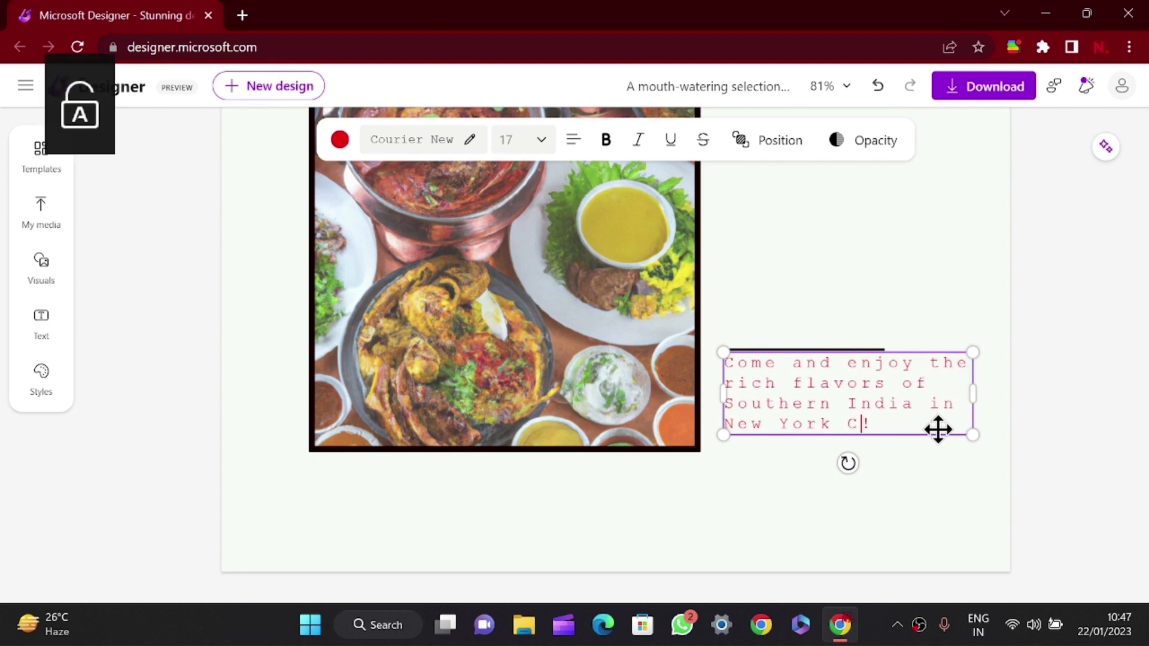
text(ity)
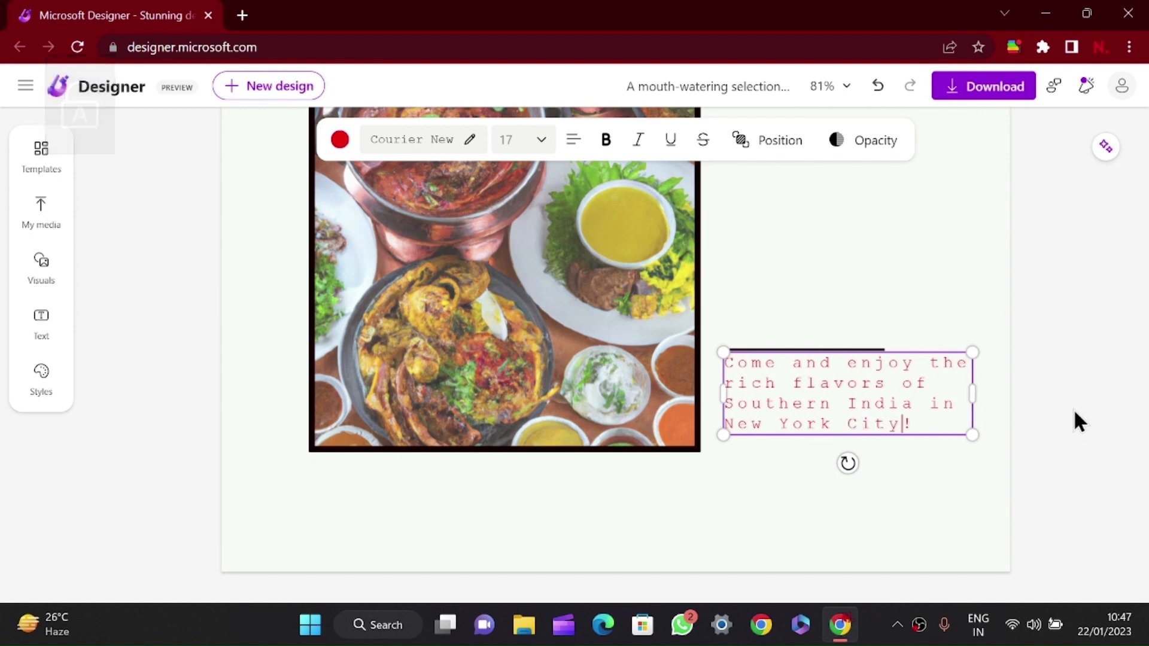
Step: Apply the suggested animated layout with the full-bleed food photo and centred text frame, and preview its animation
scroll(1077, 419, up, 3)
scroll(1075, 418, down, 3)
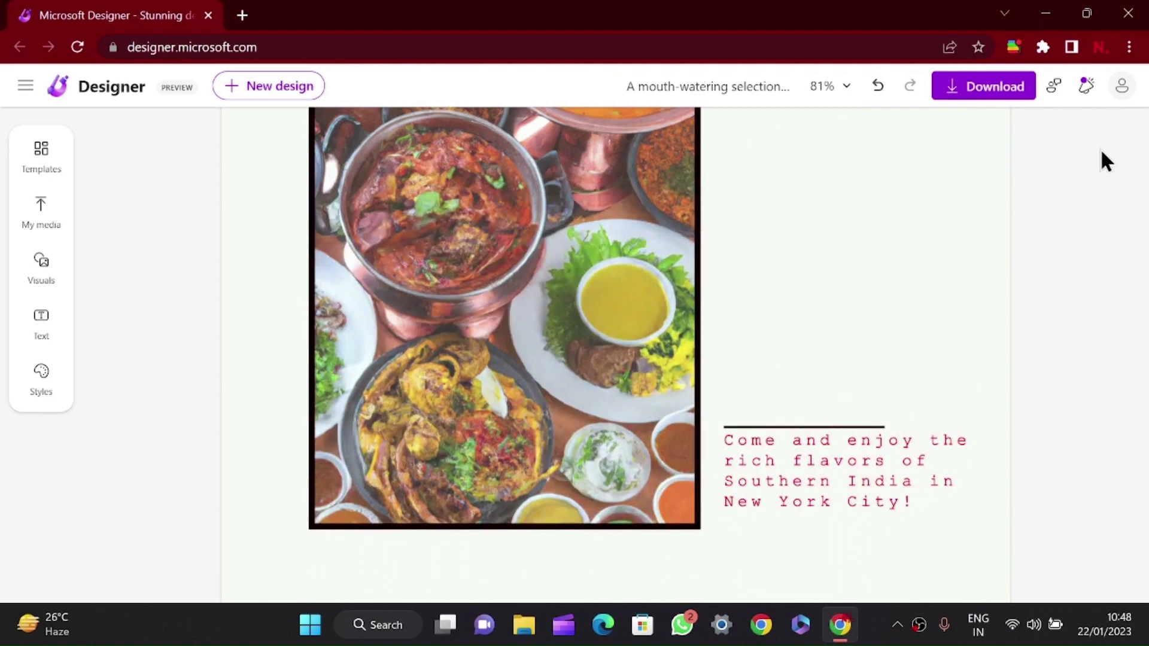
scroll(828, 386, up, 3)
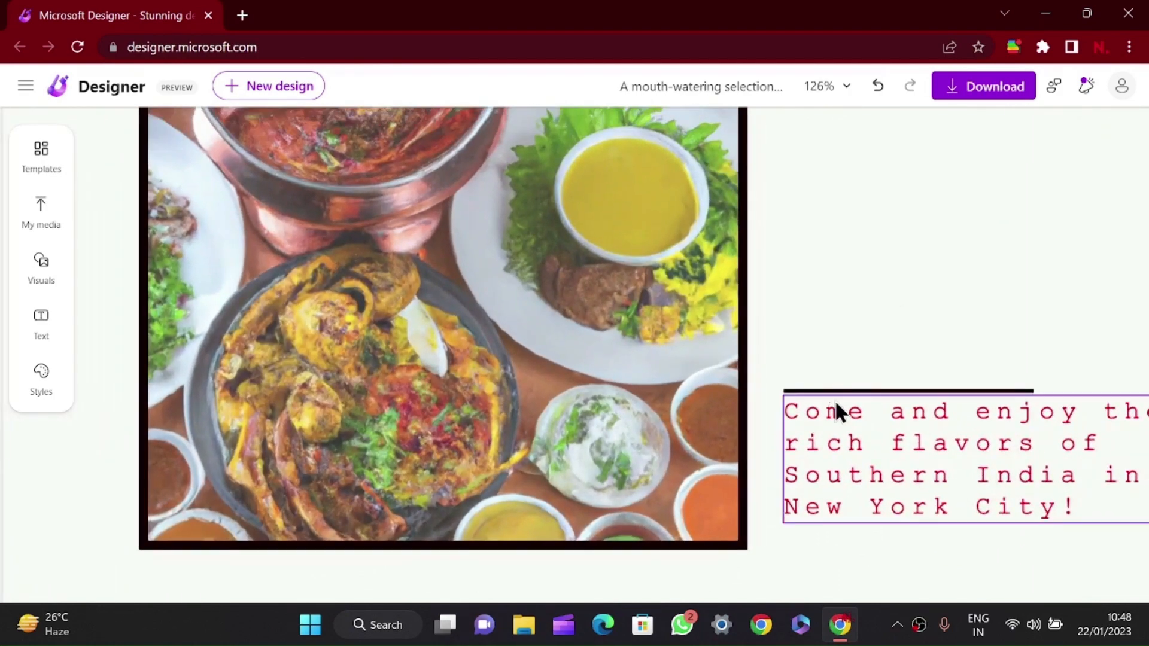
scroll(961, 331, down, 4)
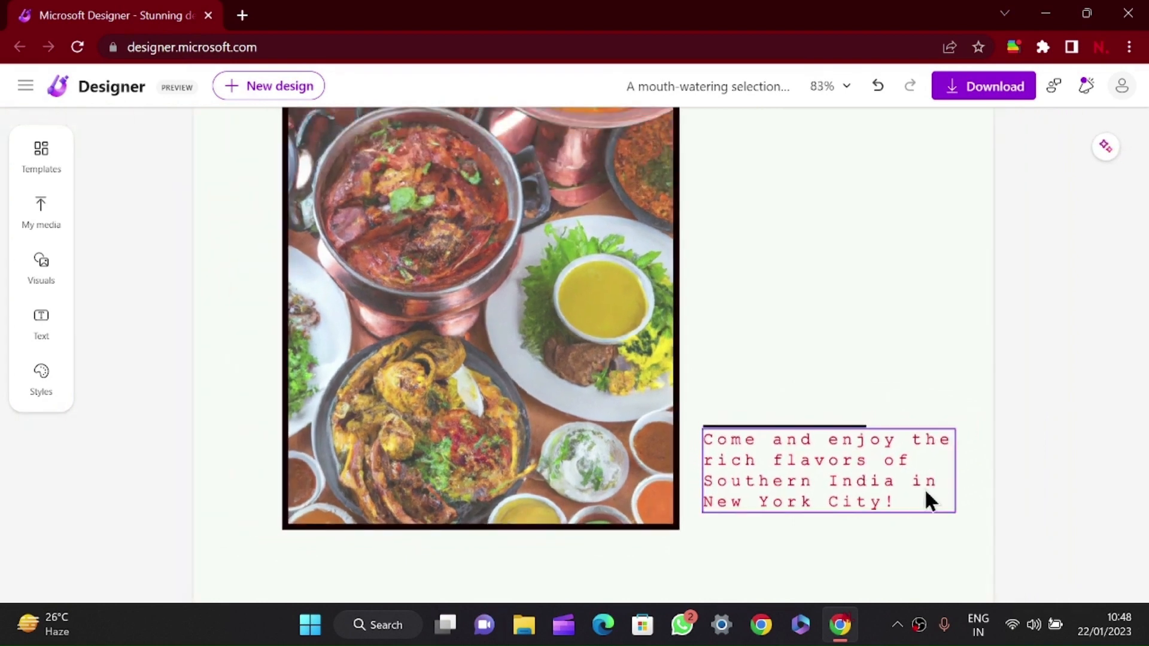
click(926, 501)
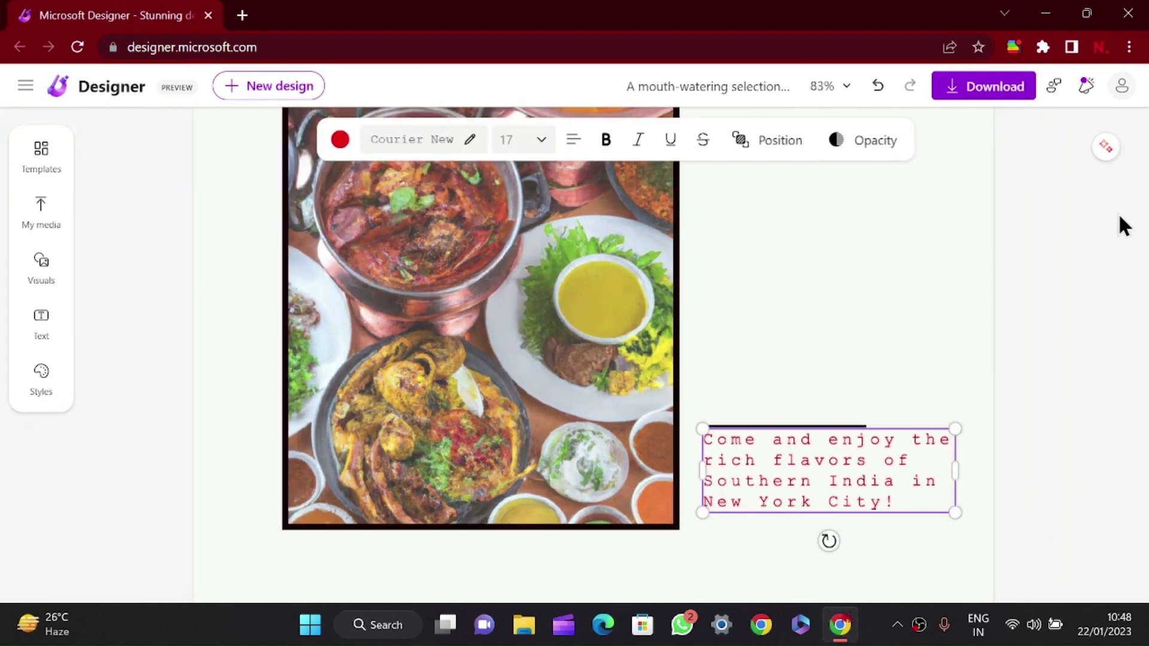
click(1105, 147)
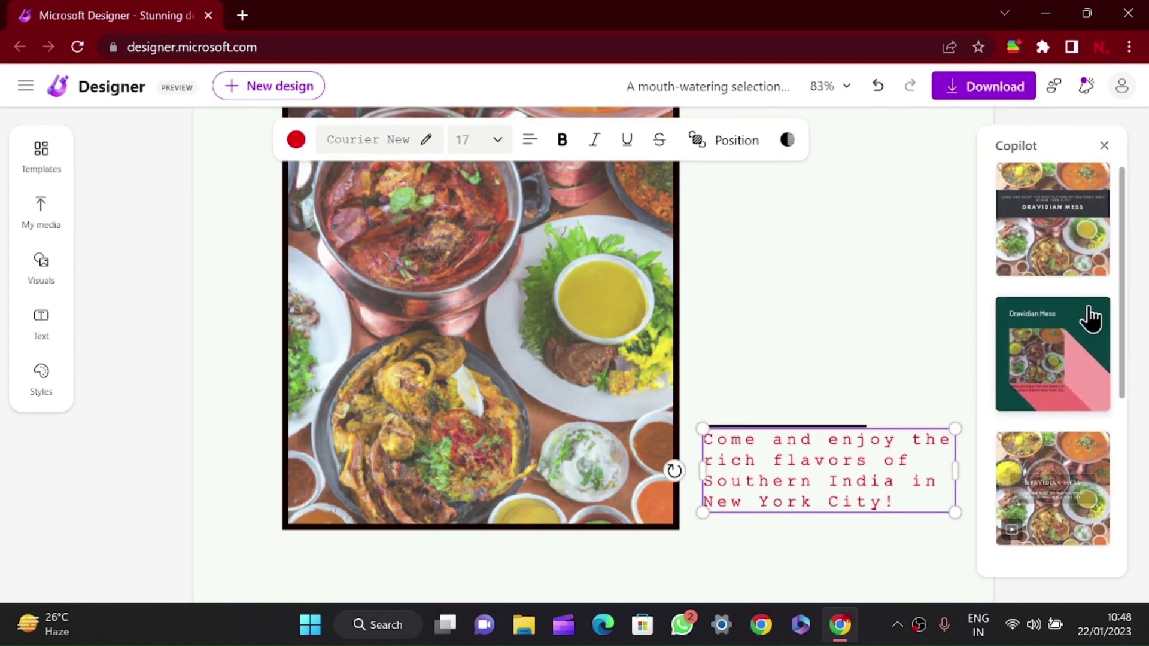
scroll(1089, 310, down, 3)
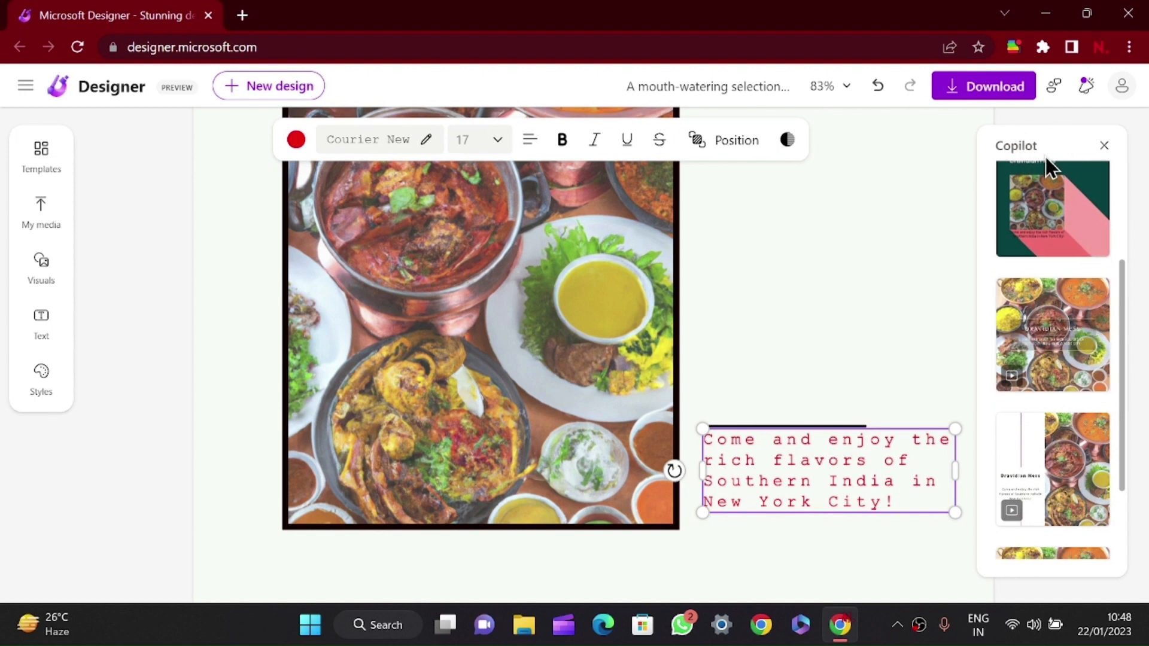
click(1054, 331)
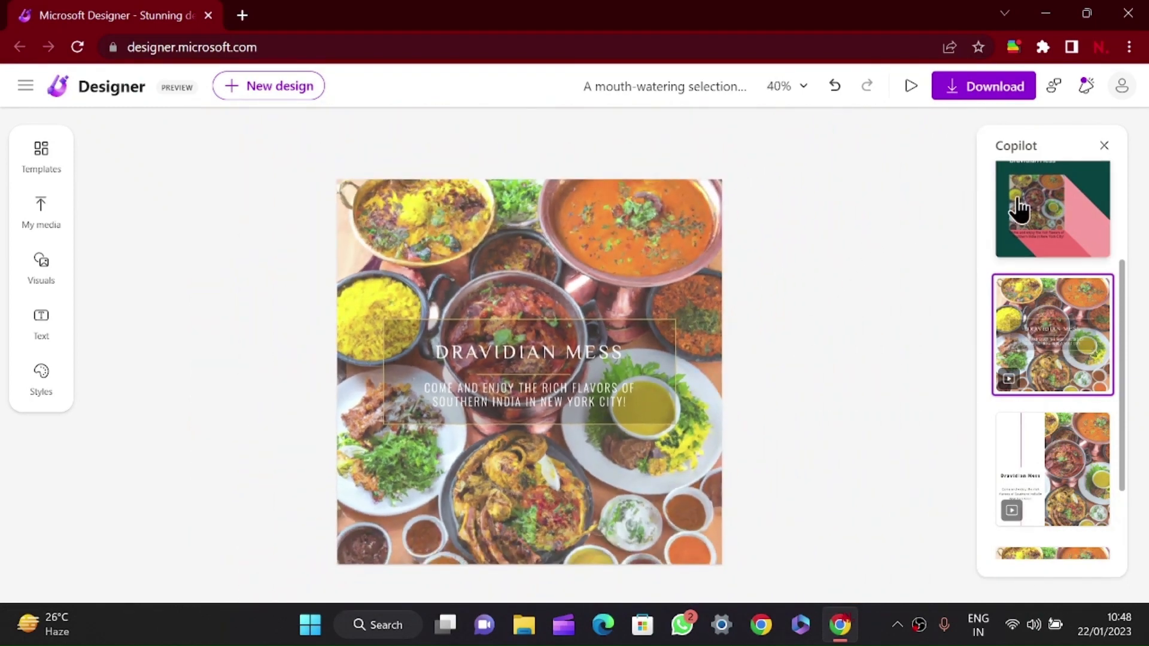
click(912, 87)
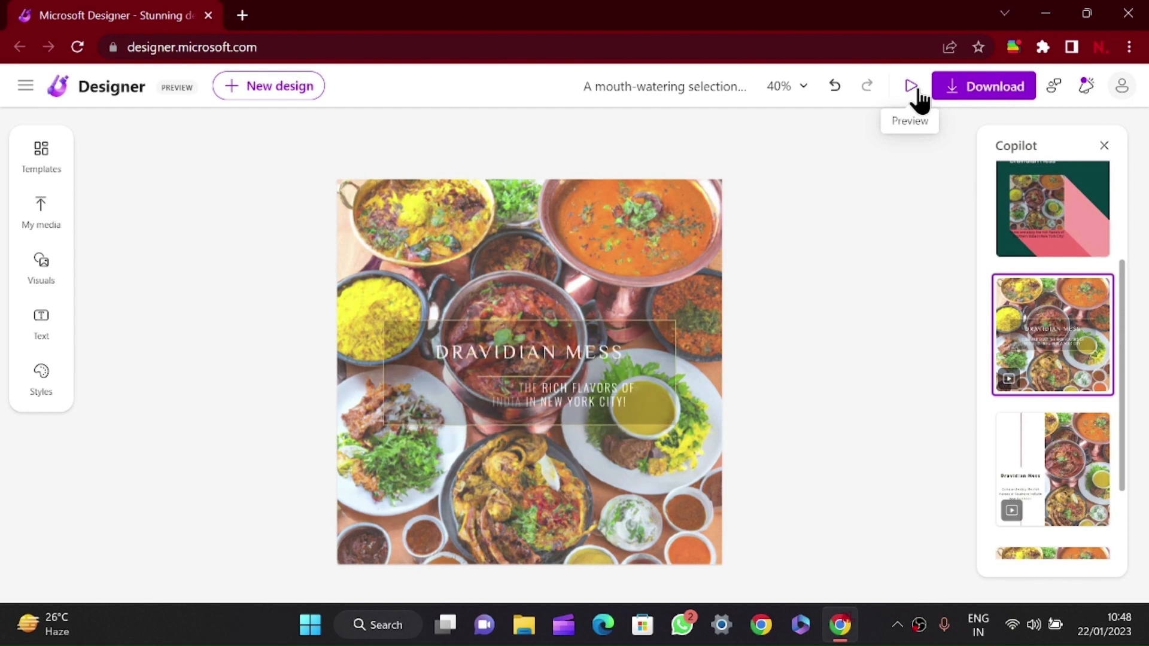
Step: Make the "Dravidian Mess" heading in the centred frame bold
click(543, 353)
double_click(580, 353)
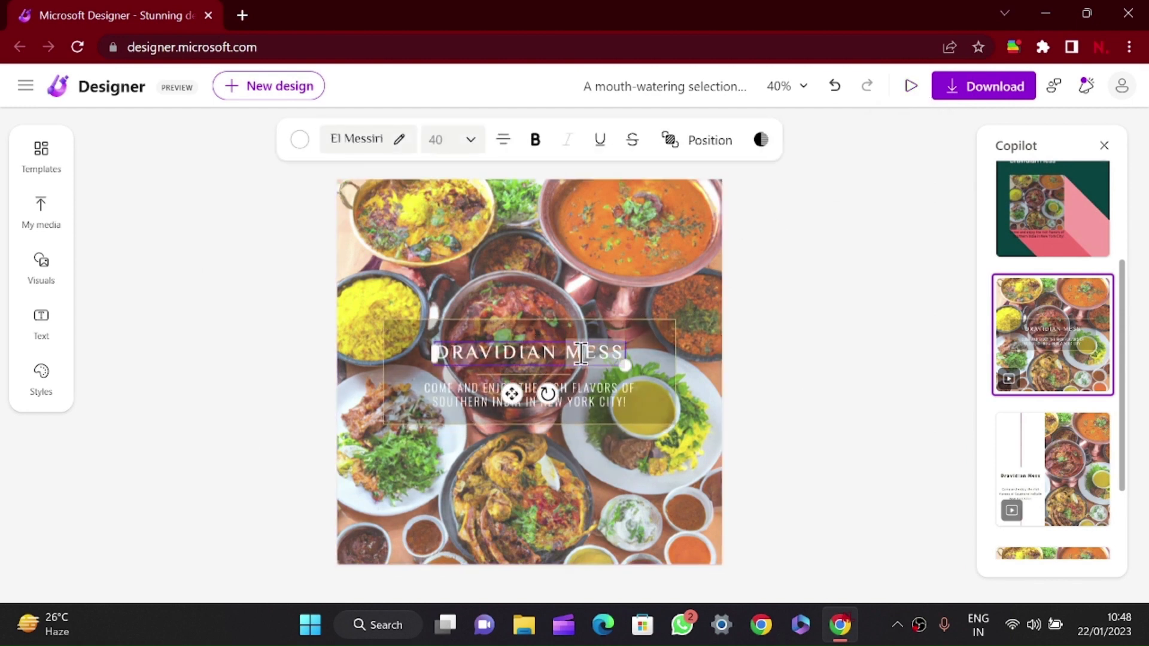
click(537, 141)
drag(626, 361, 601, 340)
click(895, 397)
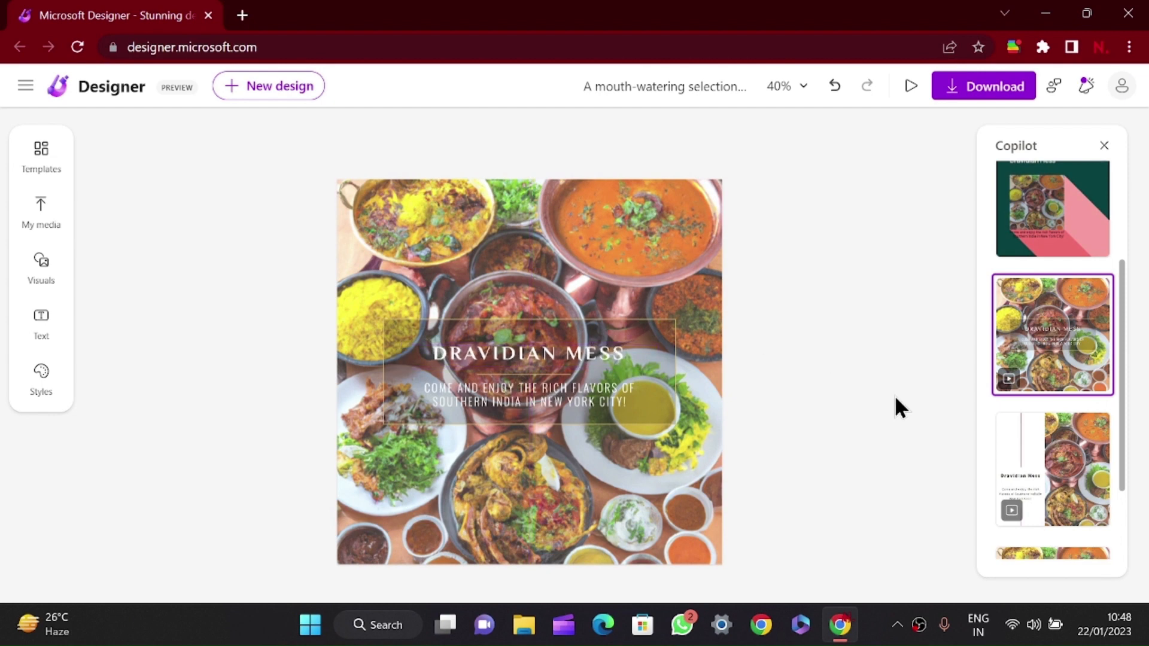
Step: Download the poster as a GIF with the watermark removed
click(1009, 92)
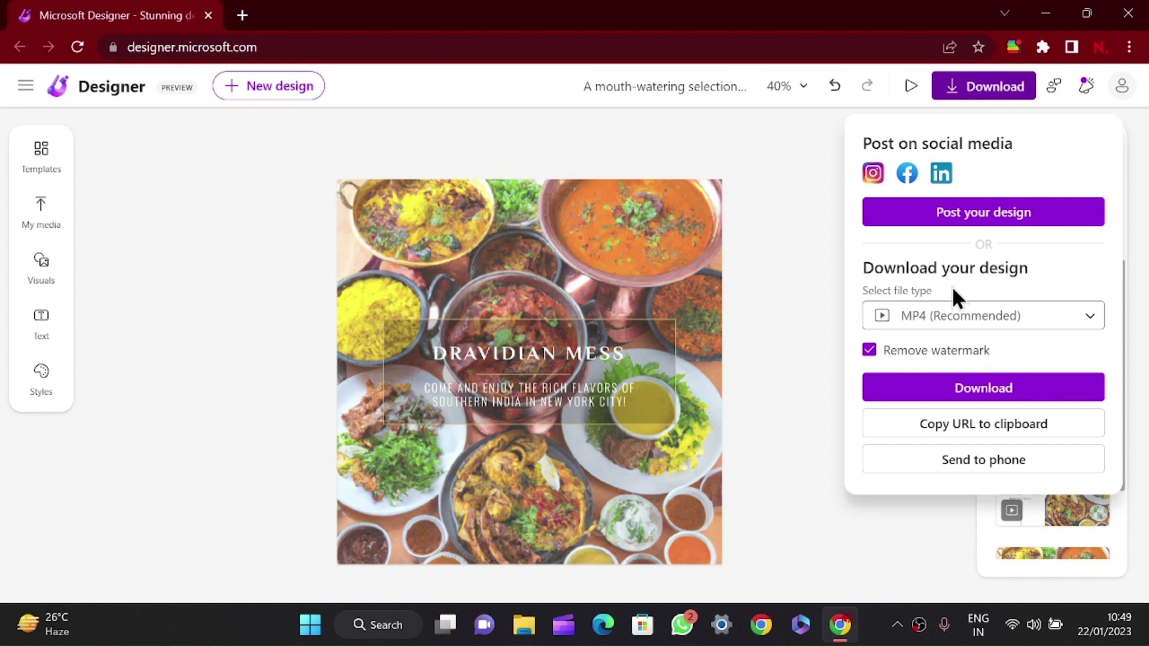
click(961, 324)
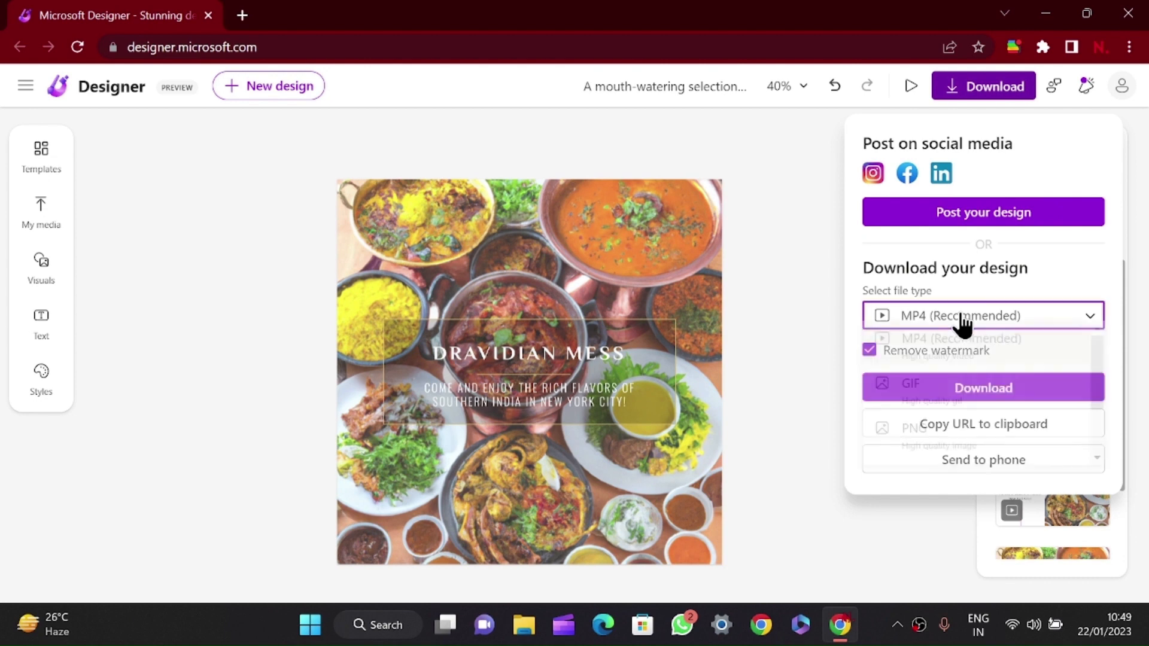
click(976, 406)
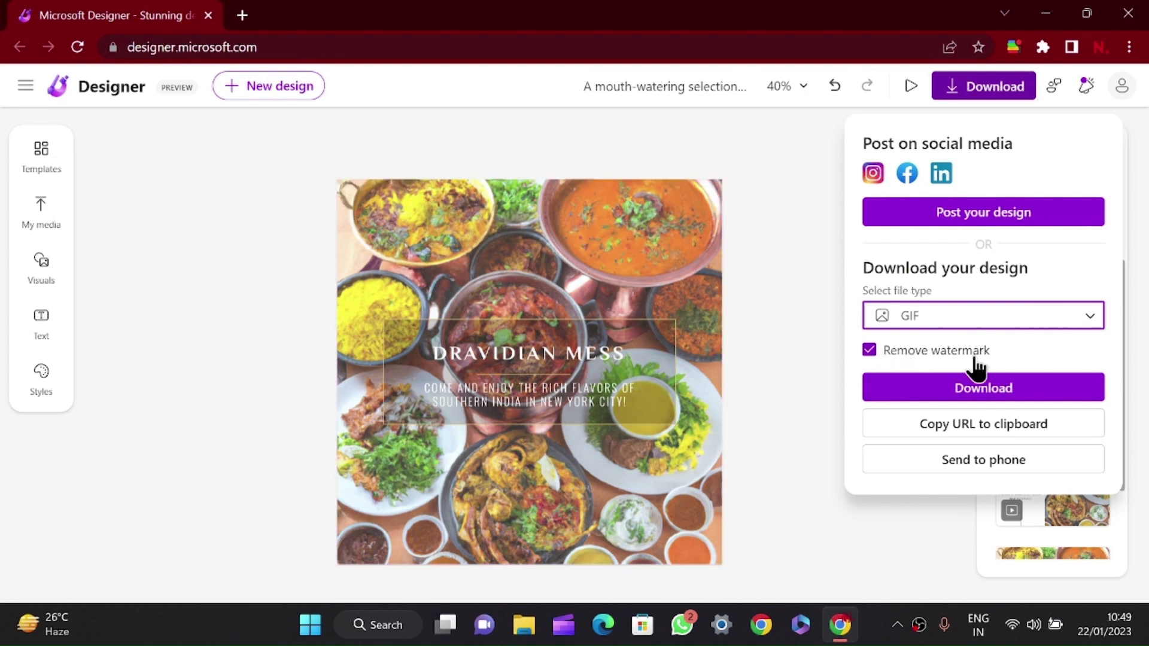
click(999, 397)
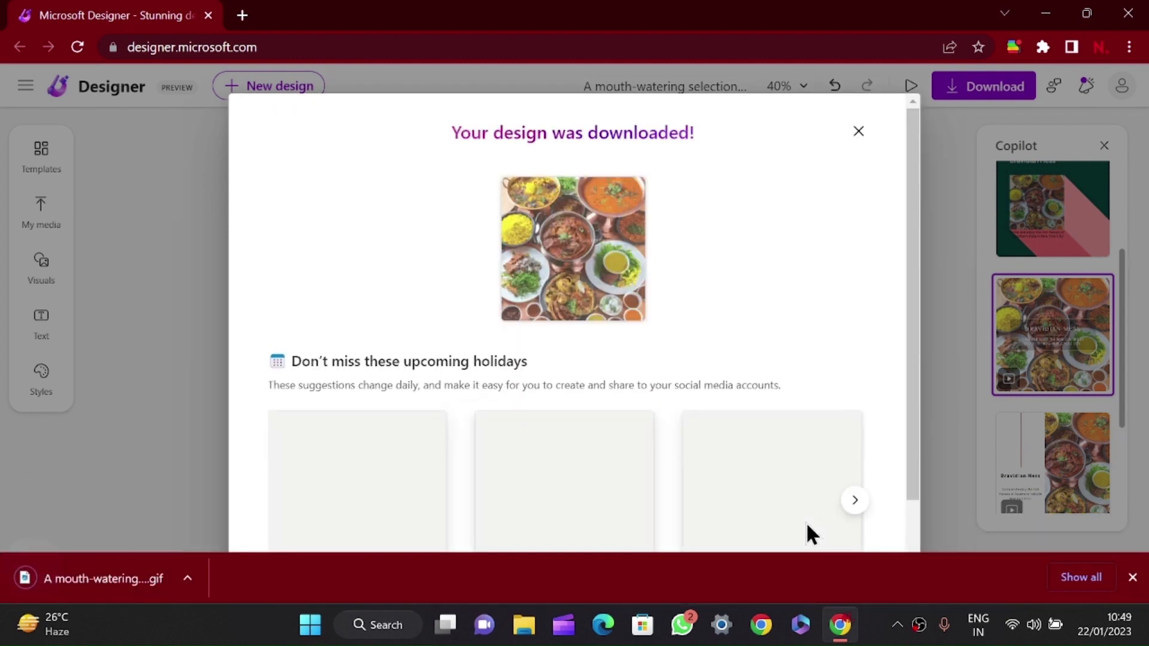
Step: Open the downloaded GIF to check its animation, and close the image viewer
scroll(620, 455, down, 2)
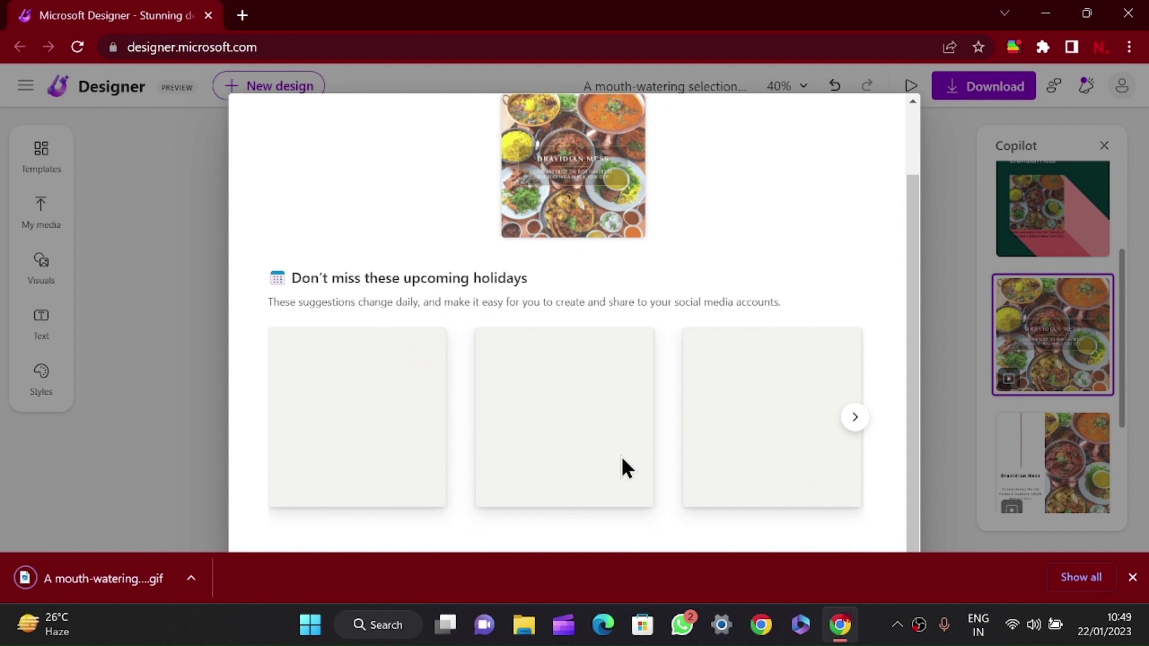
click(102, 590)
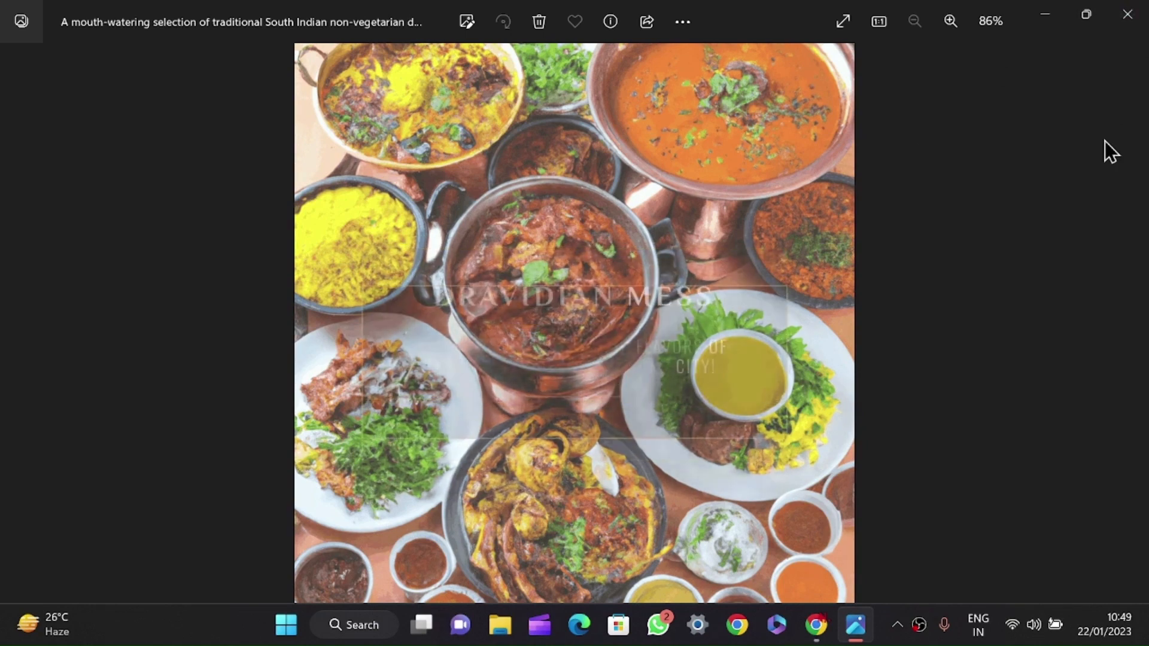
click(1143, 16)
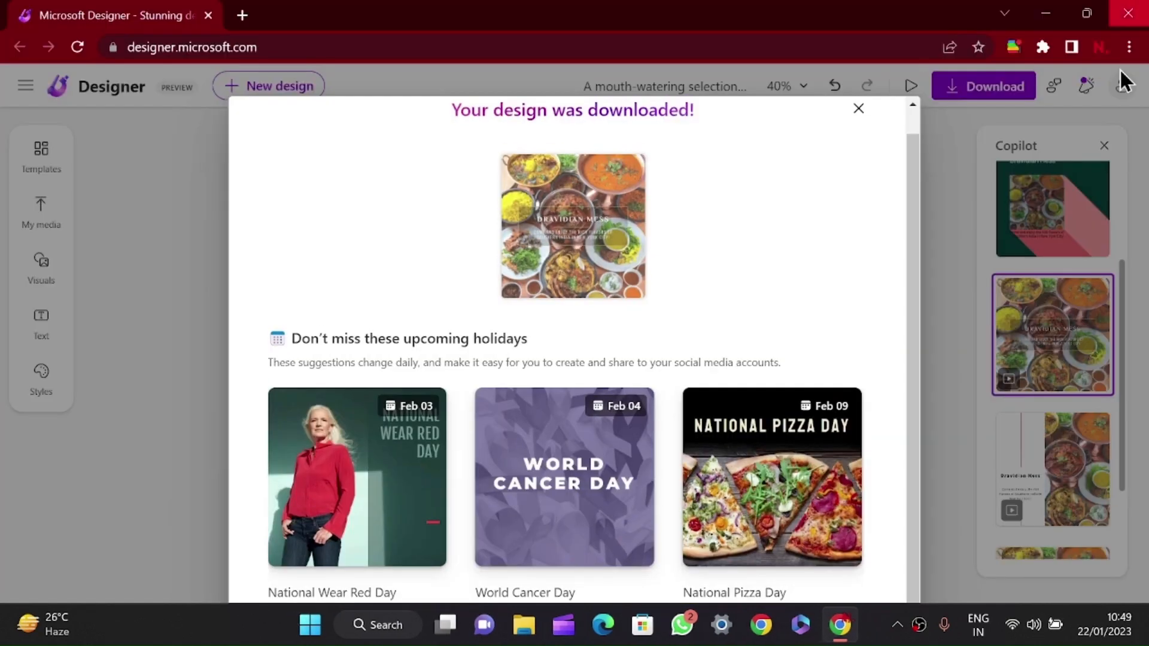